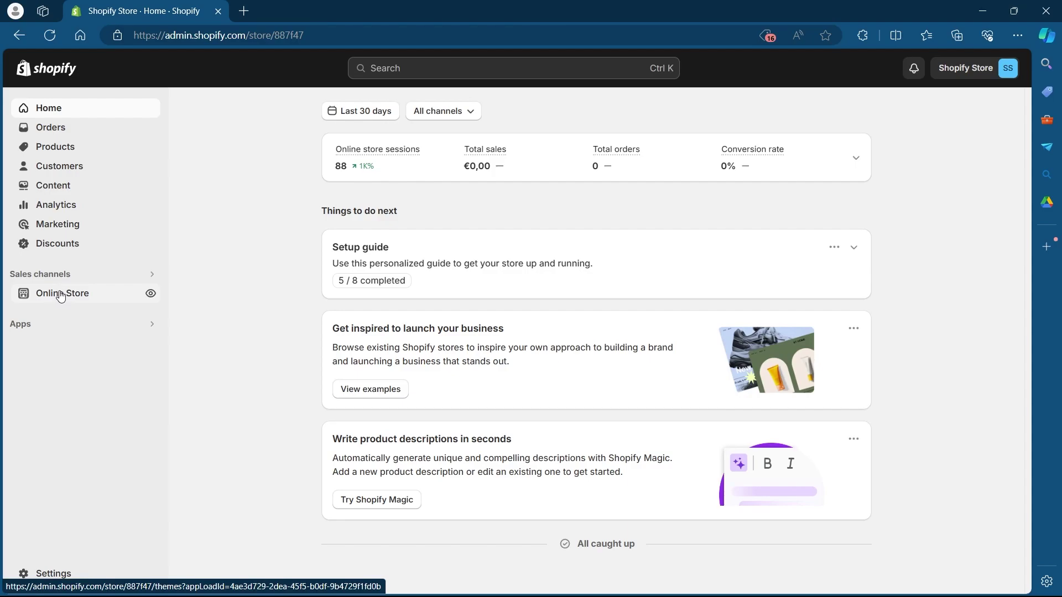
# - Open the current Sense theme in the theme editor from Online Store
pyautogui.click(63, 296)
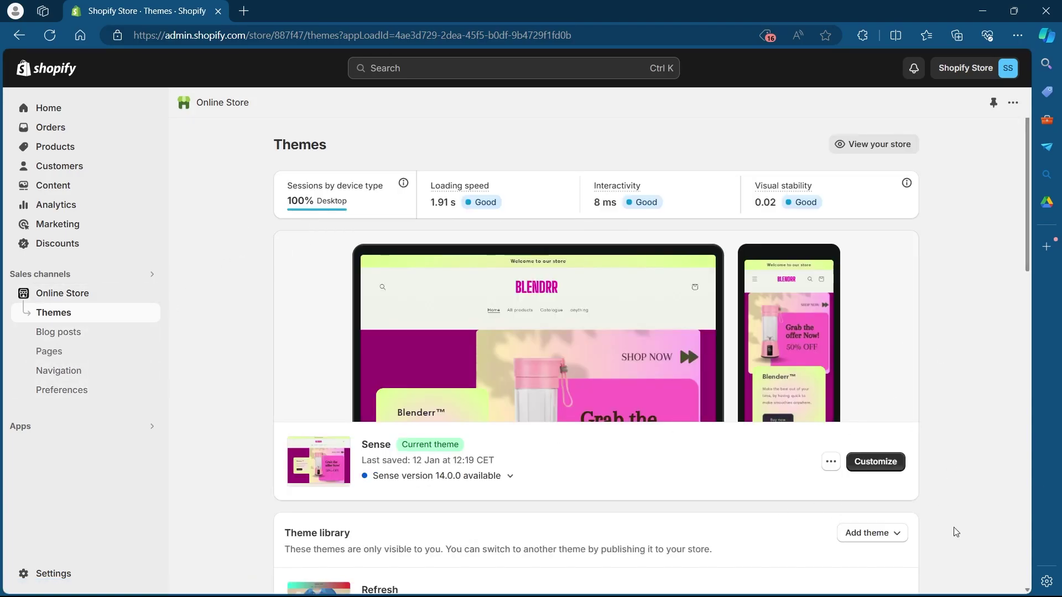
pyautogui.click(883, 466)
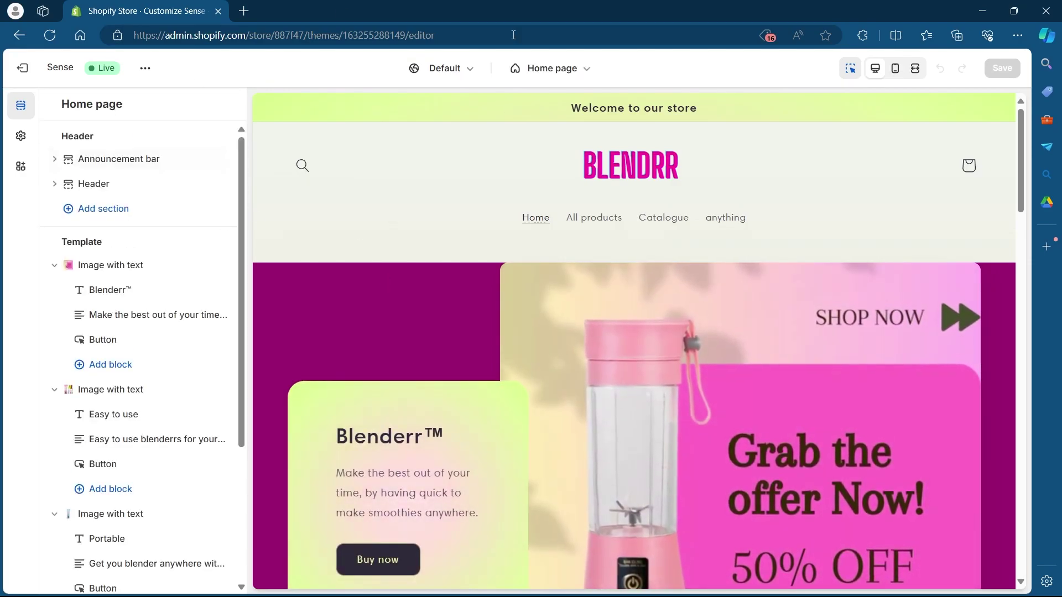
# - Scroll the home page preview and view the Easy to use section's settings
pyautogui.scroll(-15, 366, 413)
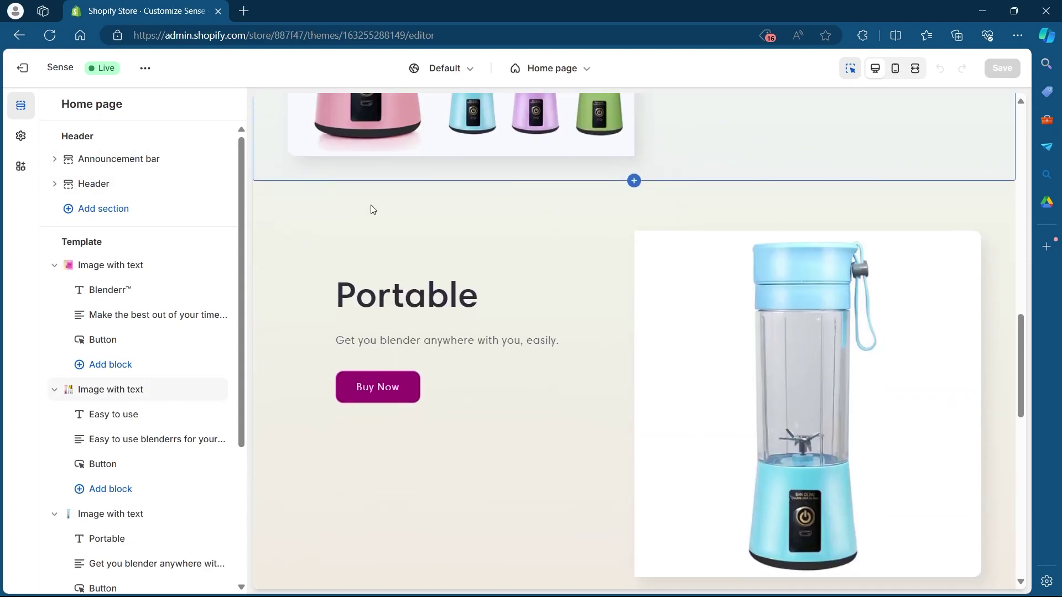
pyautogui.scroll(-10, 373, 211)
pyautogui.scroll(5, 573, 337)
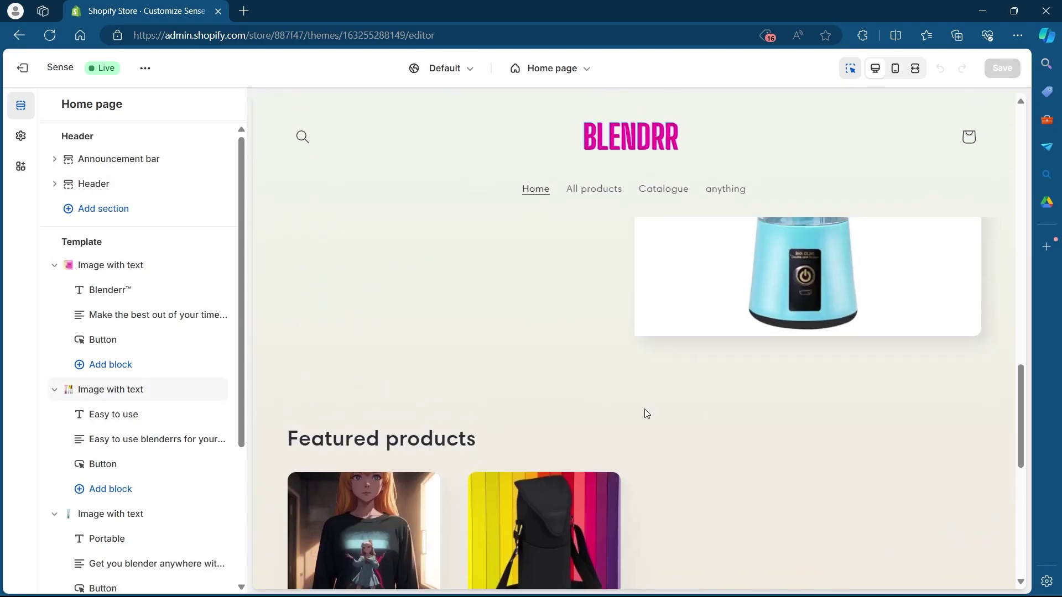
pyautogui.scroll(10, 645, 409)
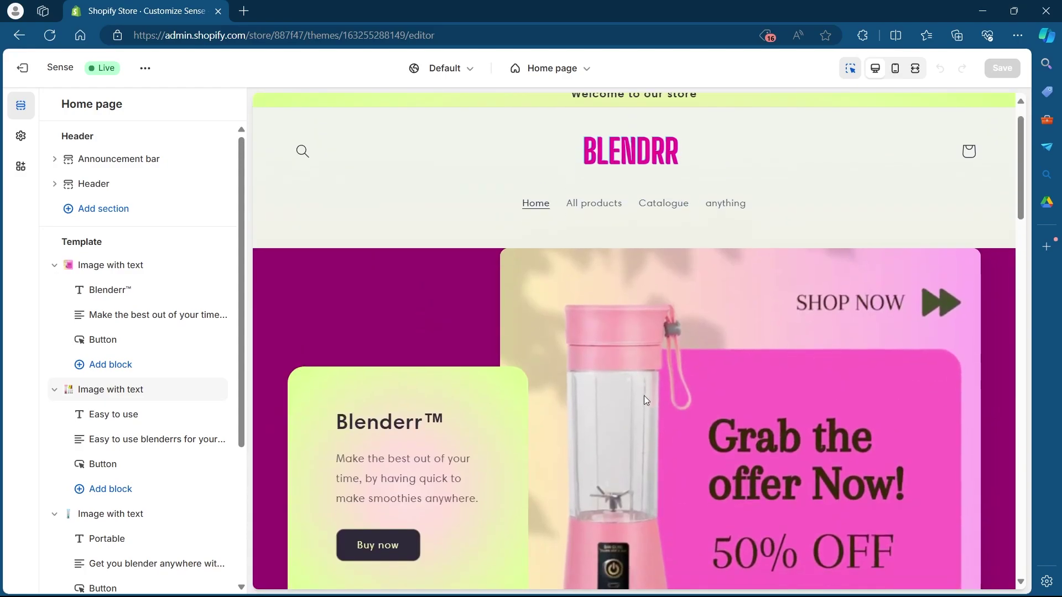
pyautogui.scroll(-5, 719, 406)
pyautogui.click(954, 426)
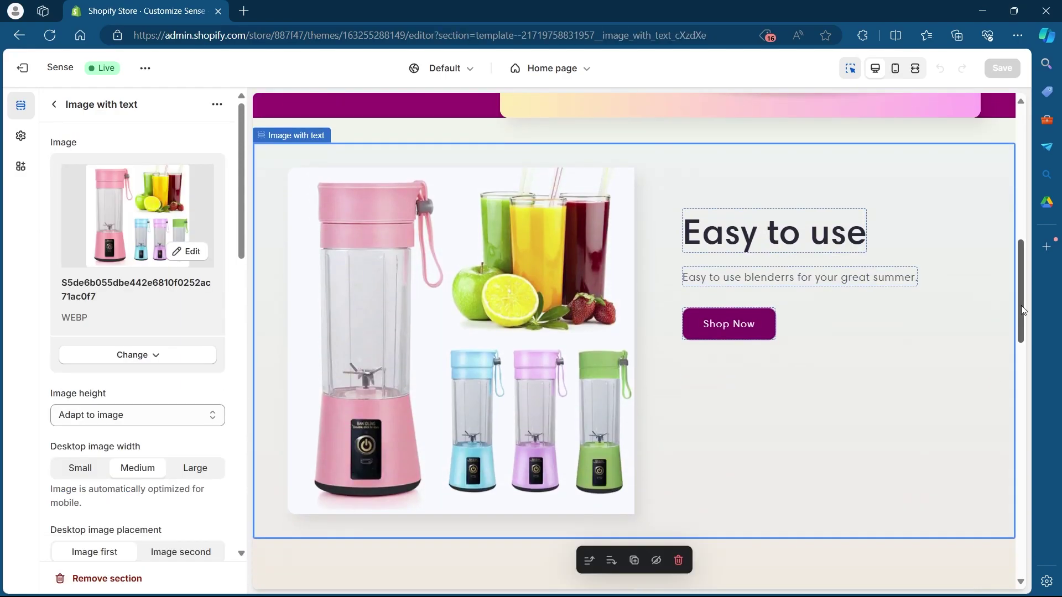
pyautogui.moveTo(1023, 309); pyautogui.dragTo(1037, 526)
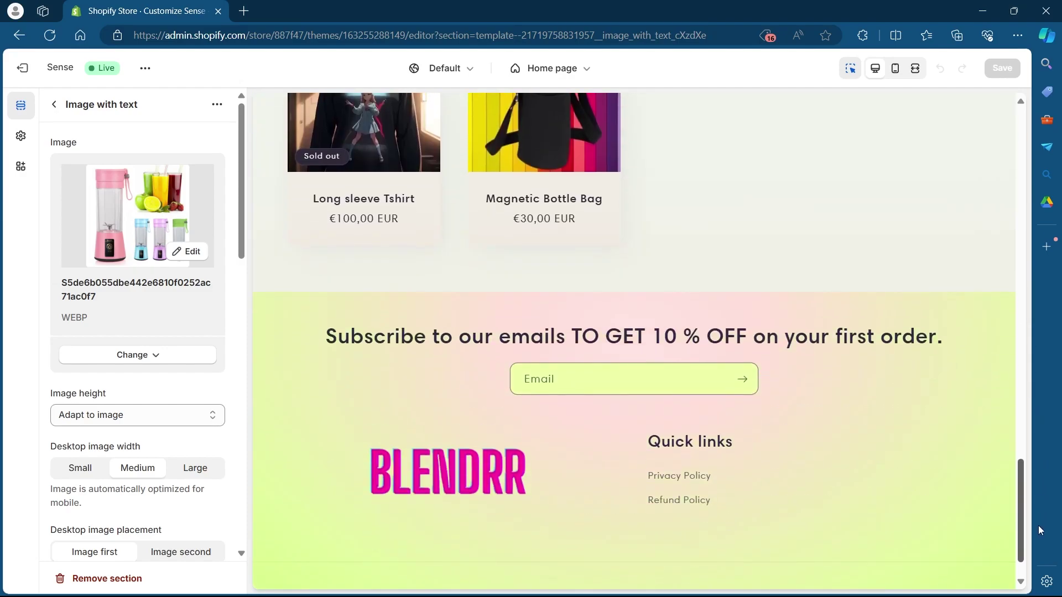
# - View the settings of the footer, Featured products, header and hero banner sections
pyautogui.click(891, 405)
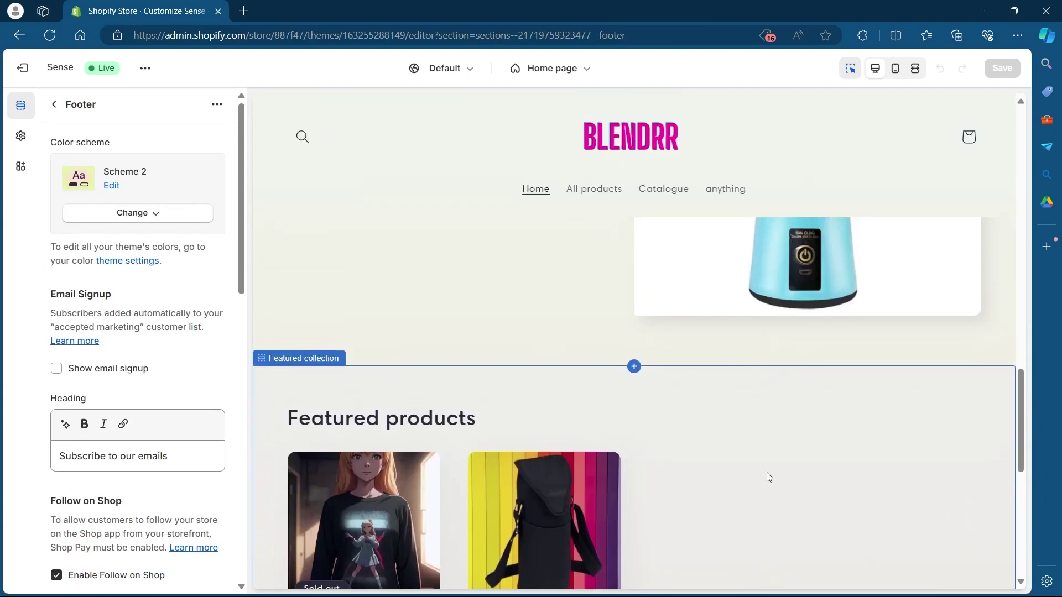
pyautogui.click(768, 472)
pyautogui.scroll(10, 897, 355)
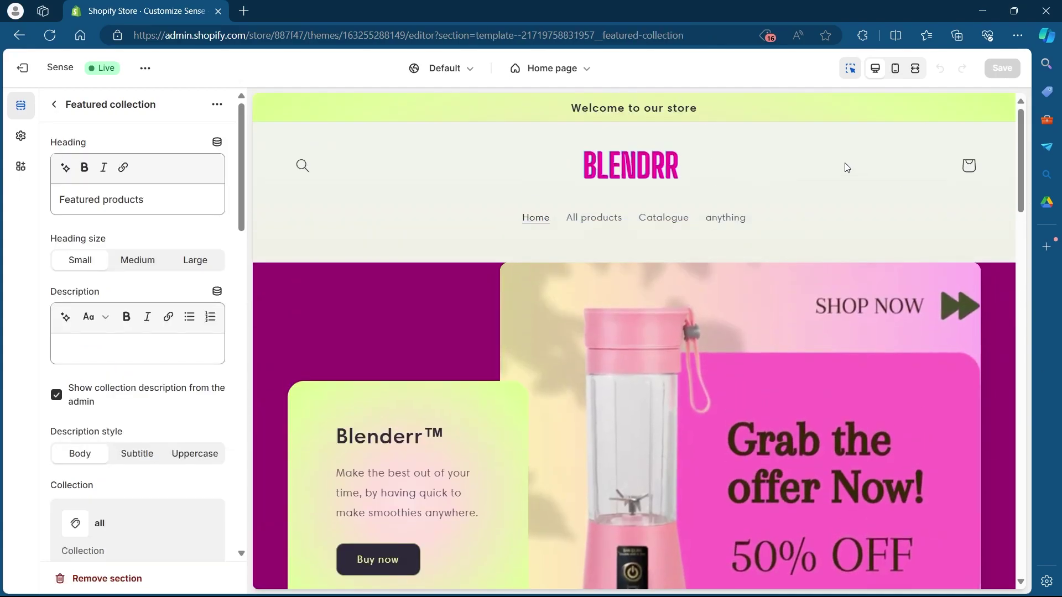
pyautogui.click(765, 180)
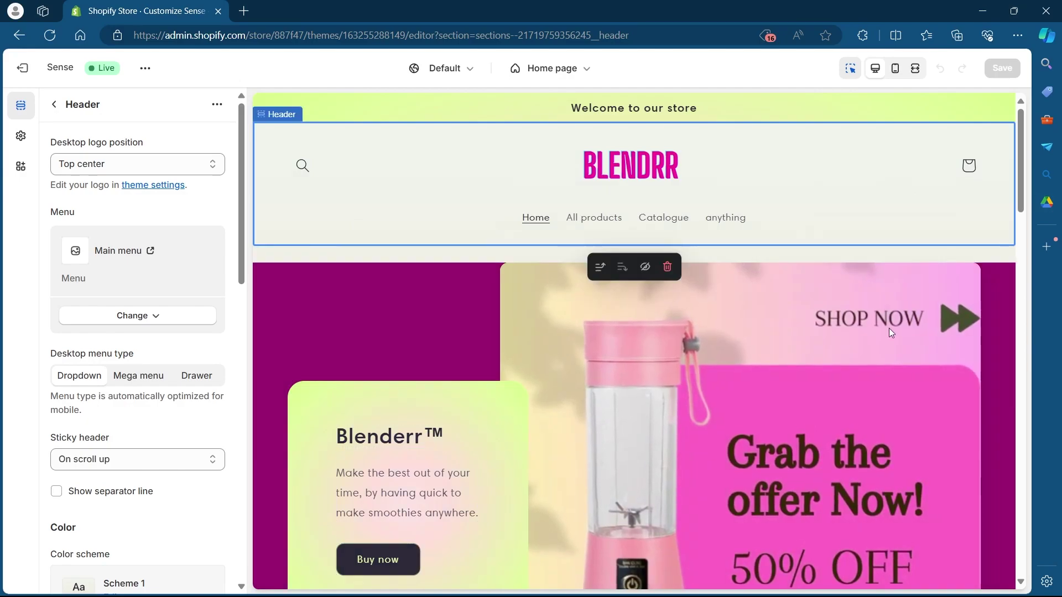
pyautogui.click(767, 330)
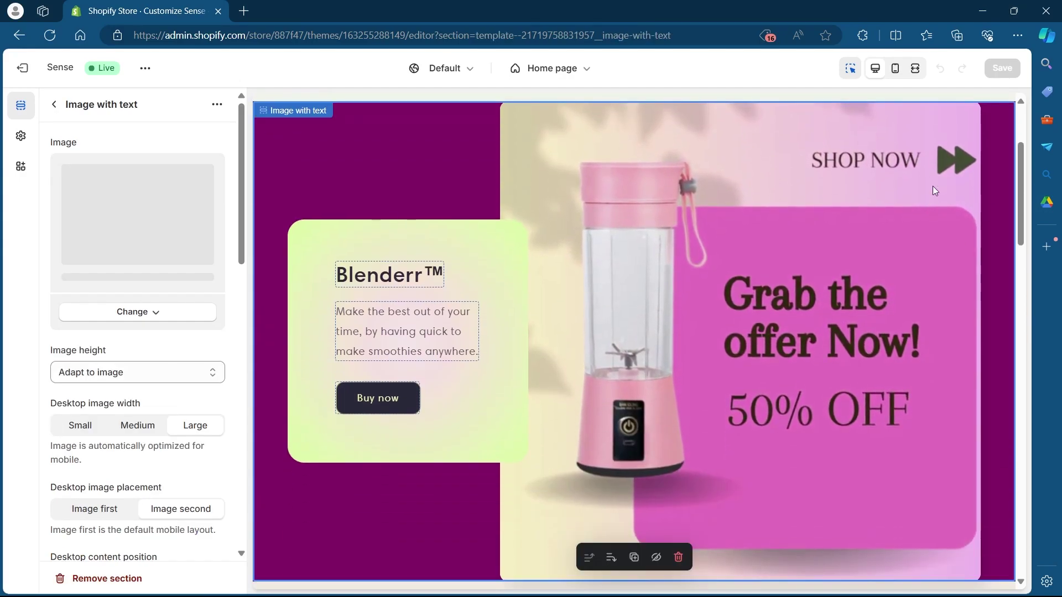
# - Return to the Easy to use Image with text section's settings
pyautogui.scroll(-4, 855, 441)
pyautogui.scroll(-1, 856, 441)
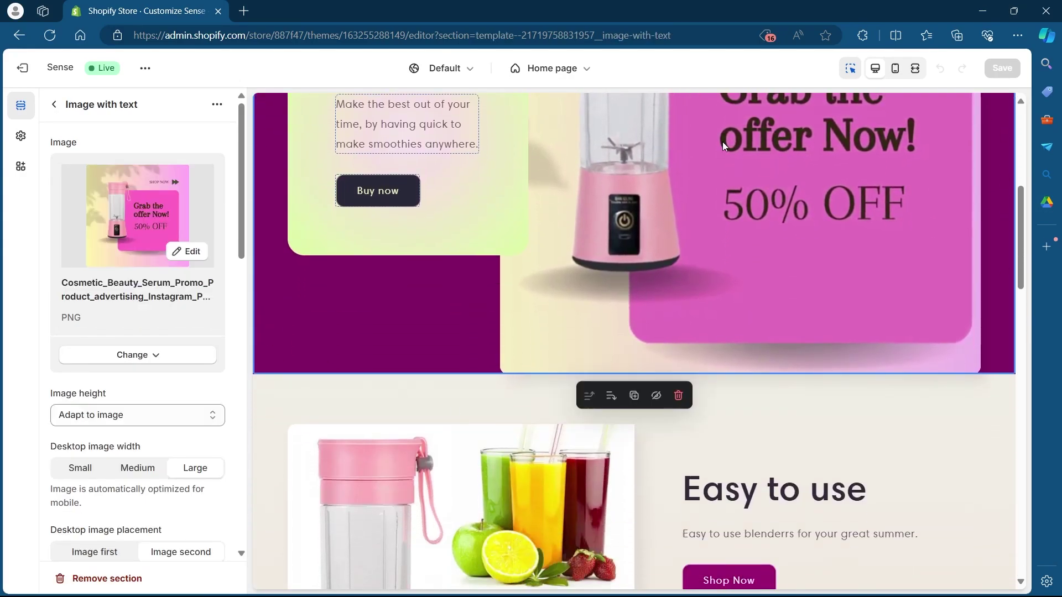
pyautogui.scroll(-3, 853, 197)
pyautogui.scroll(-3, 682, 277)
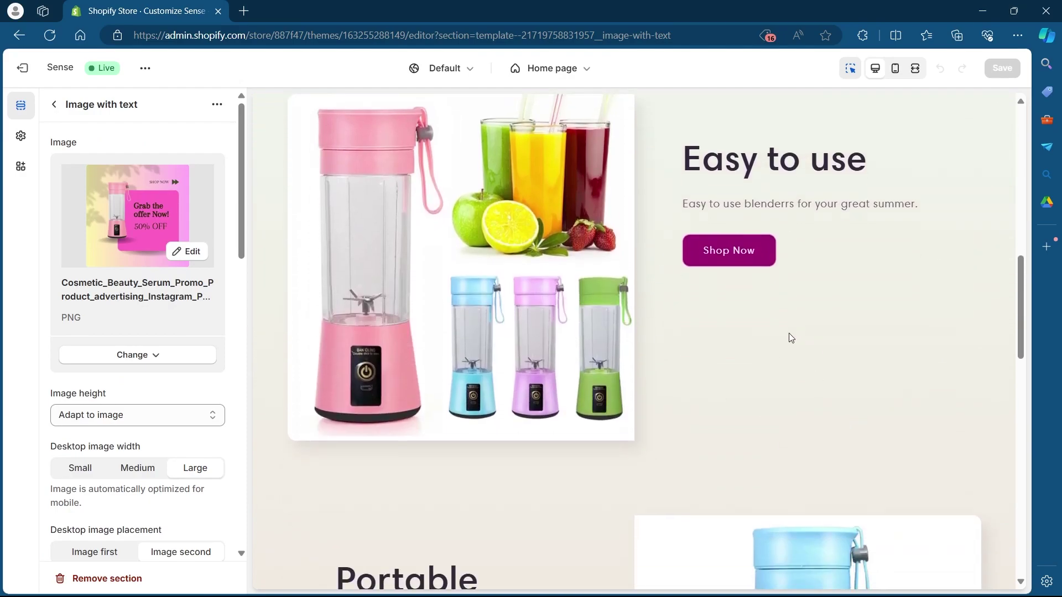
pyautogui.click(873, 318)
pyautogui.scroll(-1, 864, 337)
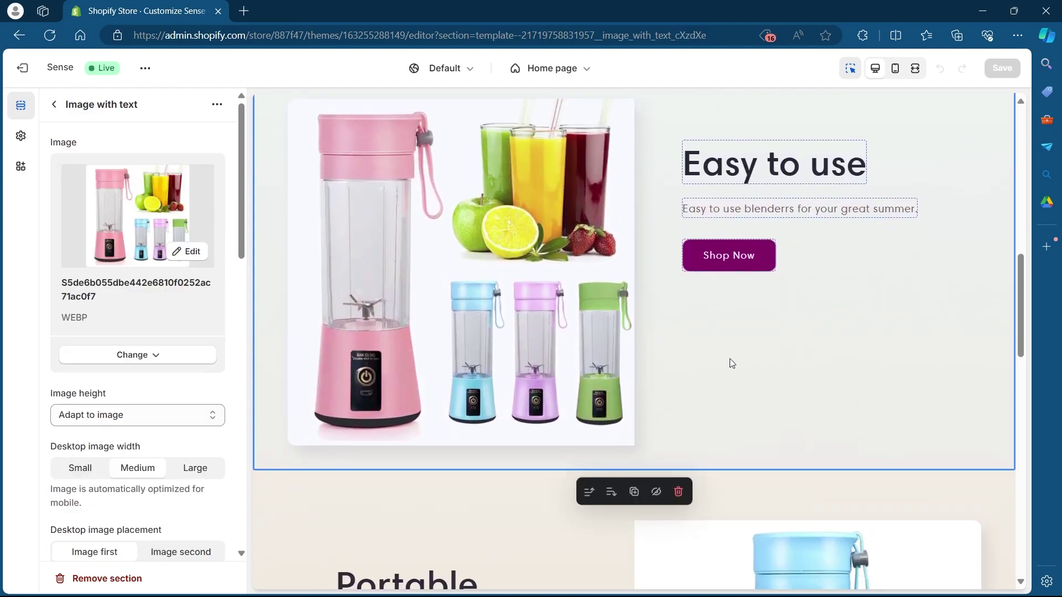
pyautogui.scroll(-3, 727, 406)
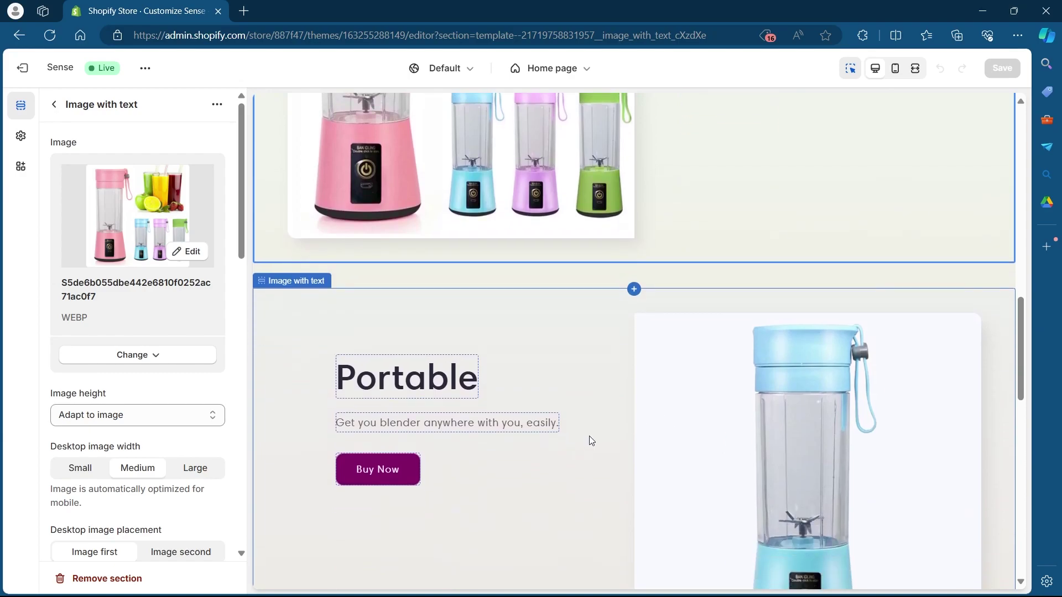
# - Select the Portable section and find its Scheme 1 color and container schemes
pyautogui.click(594, 442)
pyautogui.scroll(2, 595, 374)
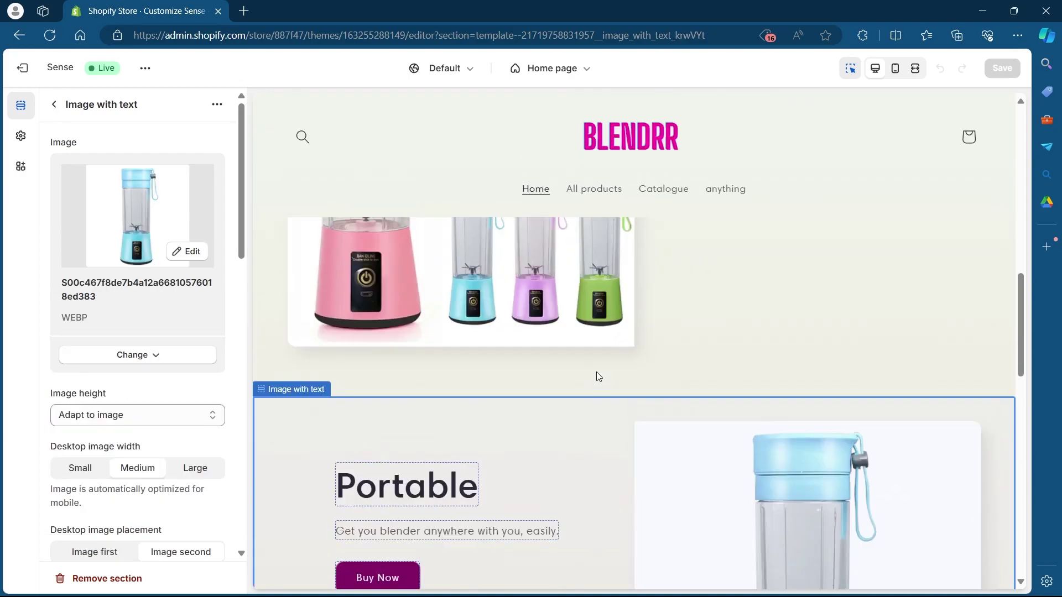
pyautogui.scroll(-3, 1023, 317)
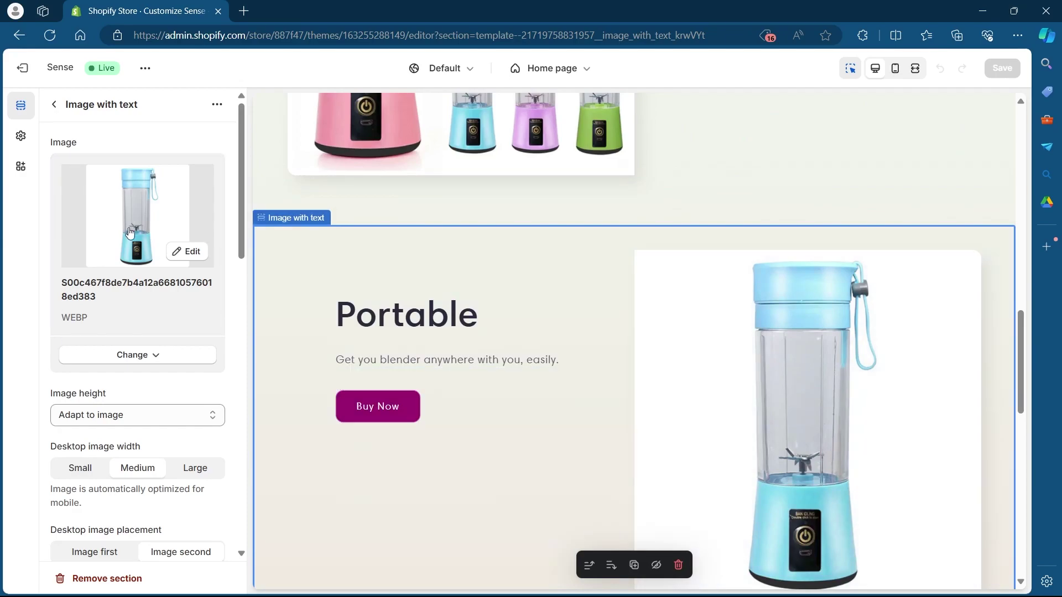
pyautogui.scroll(-9, 220, 362)
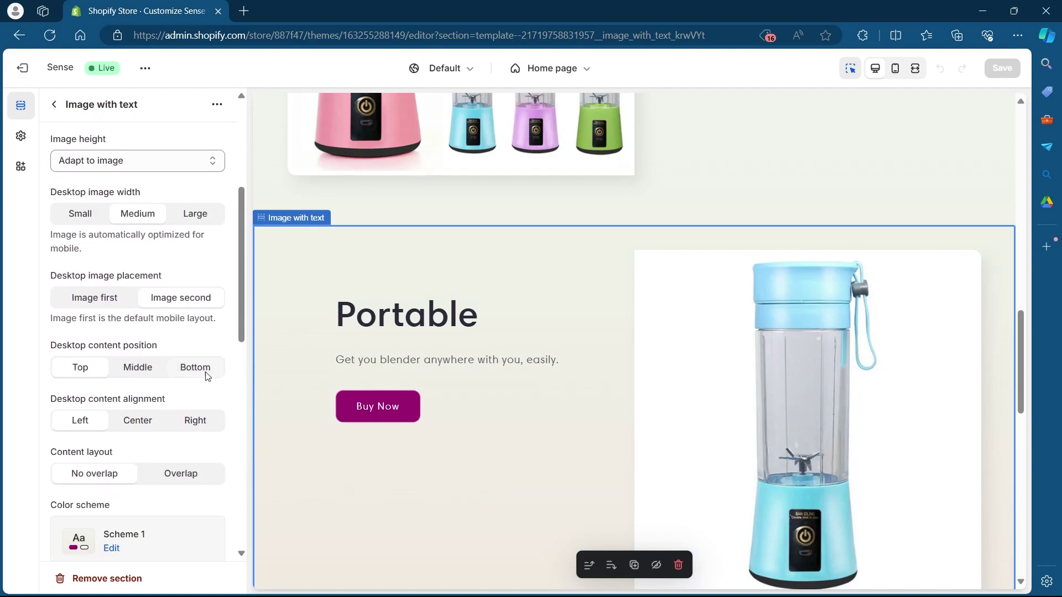
pyautogui.scroll(9, 227, 272)
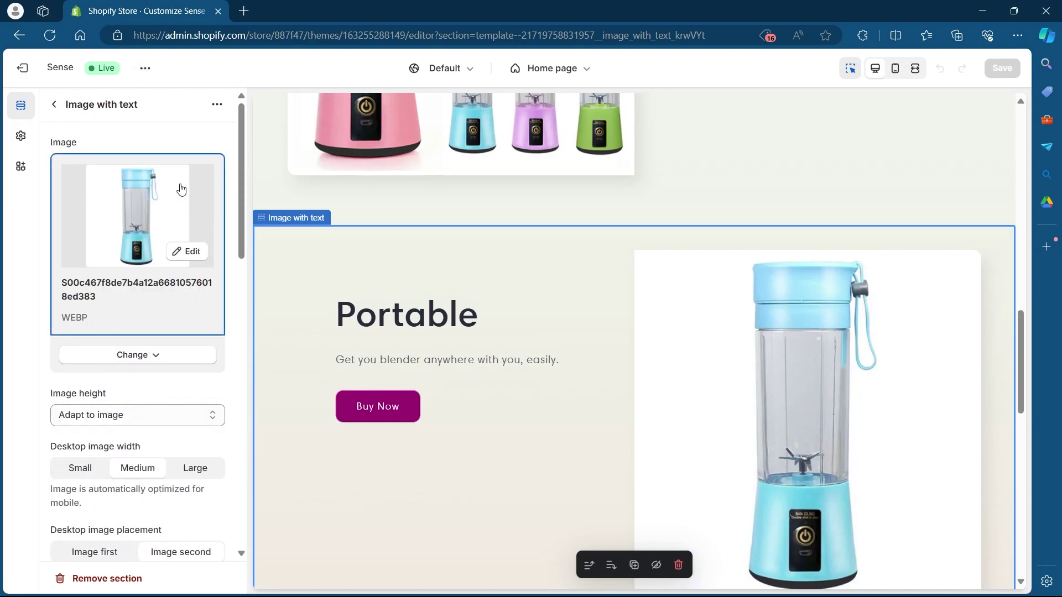
pyautogui.moveTo(240, 158); pyautogui.dragTo(228, 347)
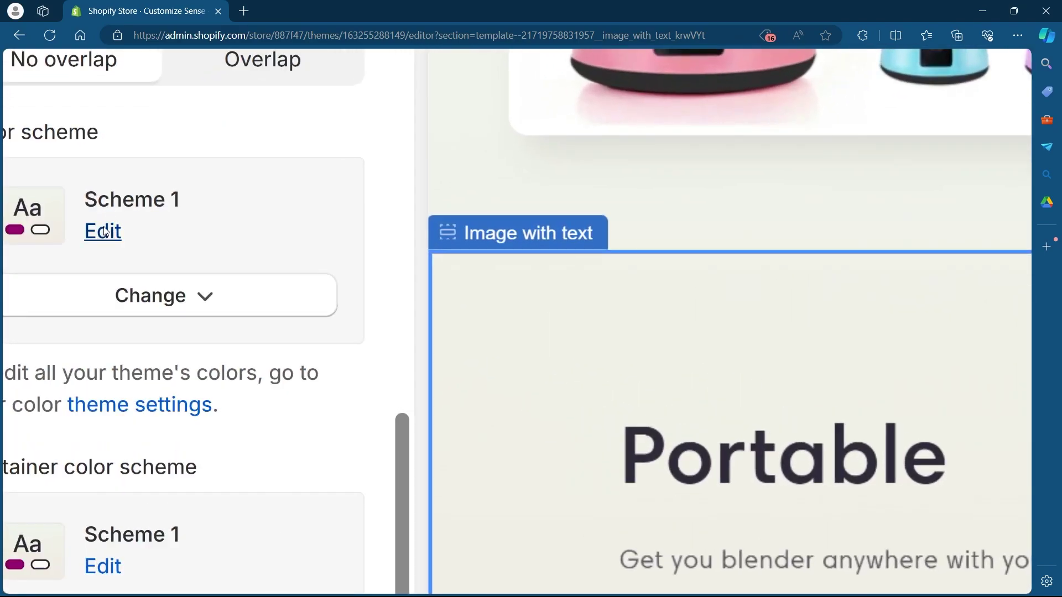
# - Edit Scheme 1 and show its 180° linear background gradient with the #F0F4EC stop
pyautogui.click(105, 231)
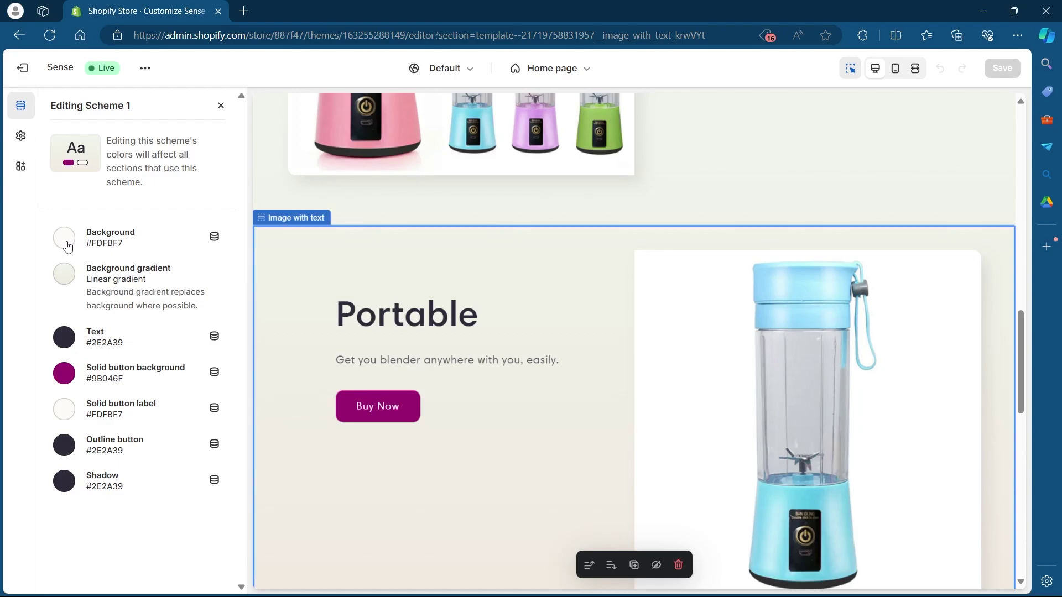
pyautogui.scroll(-2, 463, 338)
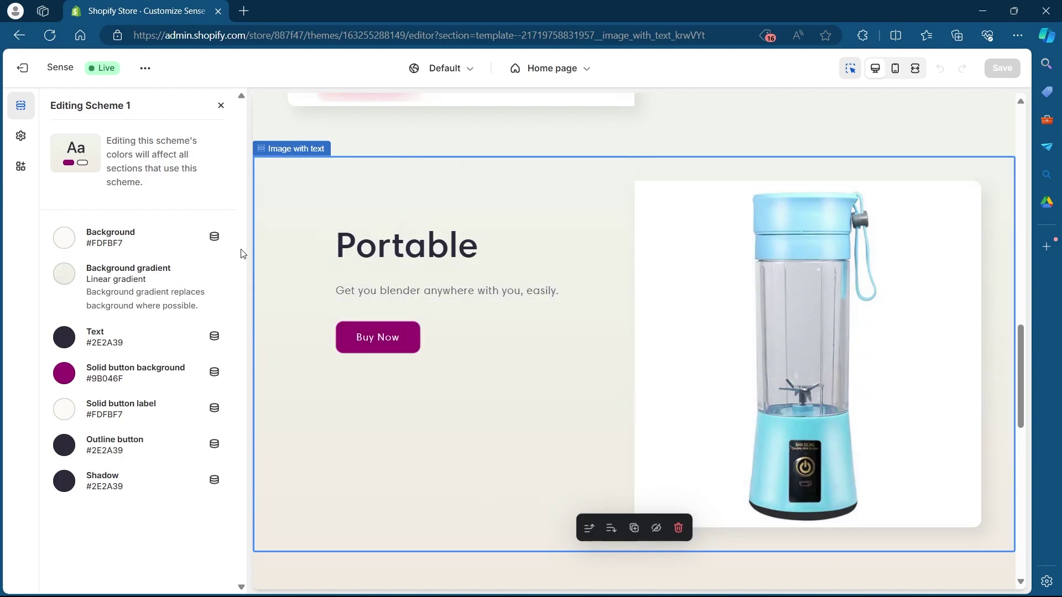
pyautogui.click(63, 274)
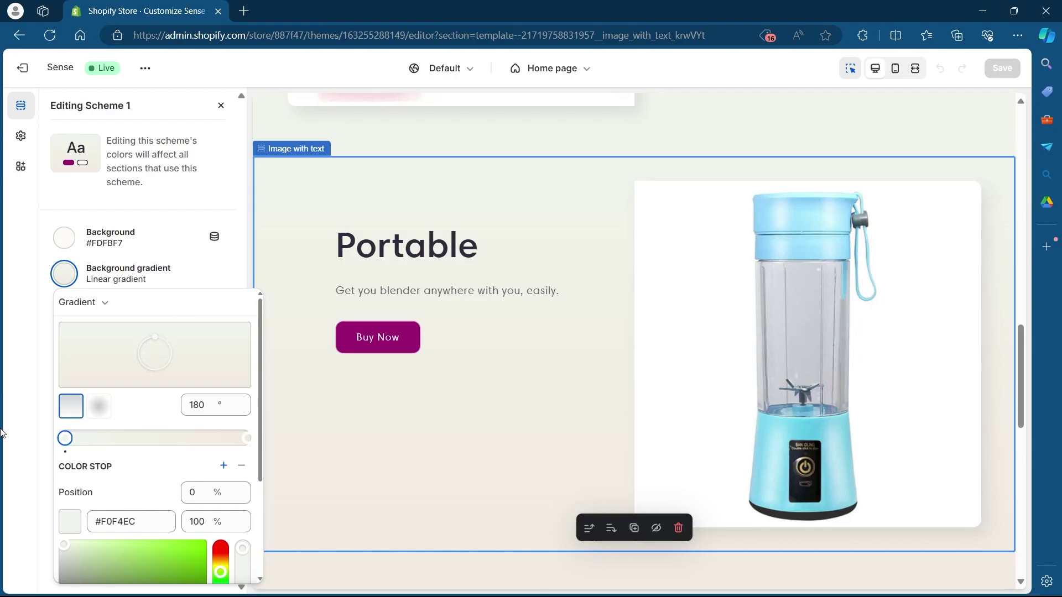
# - Try bright green shades for Scheme 1's background gradient colour stop
pyautogui.scroll(-4, 68, 351)
pyautogui.click(68, 350)
pyautogui.scroll(4, 68, 351)
pyautogui.scroll(-3, 68, 352)
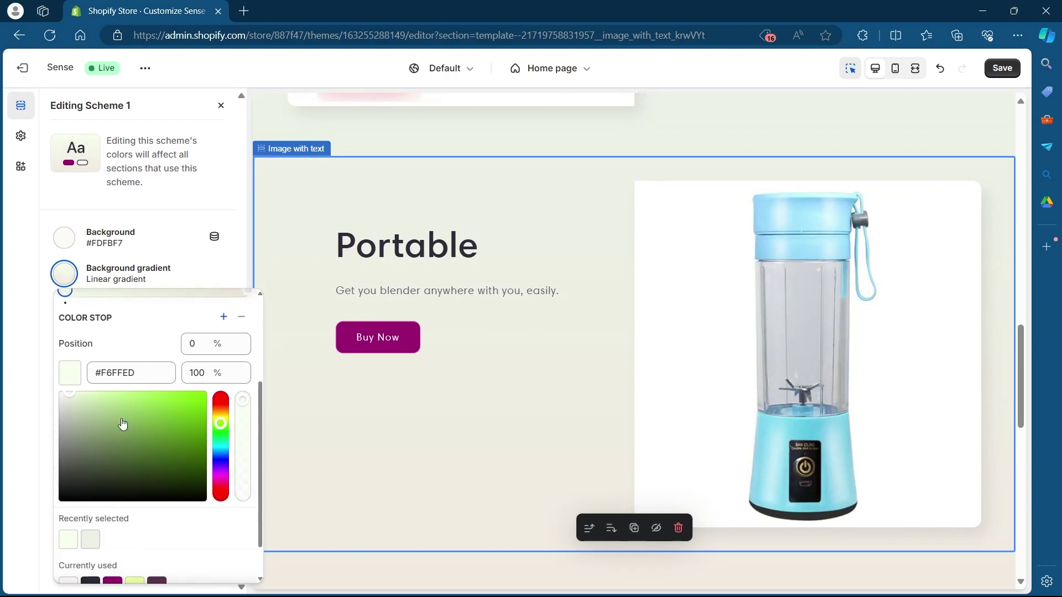
pyautogui.click(144, 391)
pyautogui.scroll(3, 145, 392)
pyautogui.scroll(-2, 168, 489)
pyautogui.scroll(-2, 169, 489)
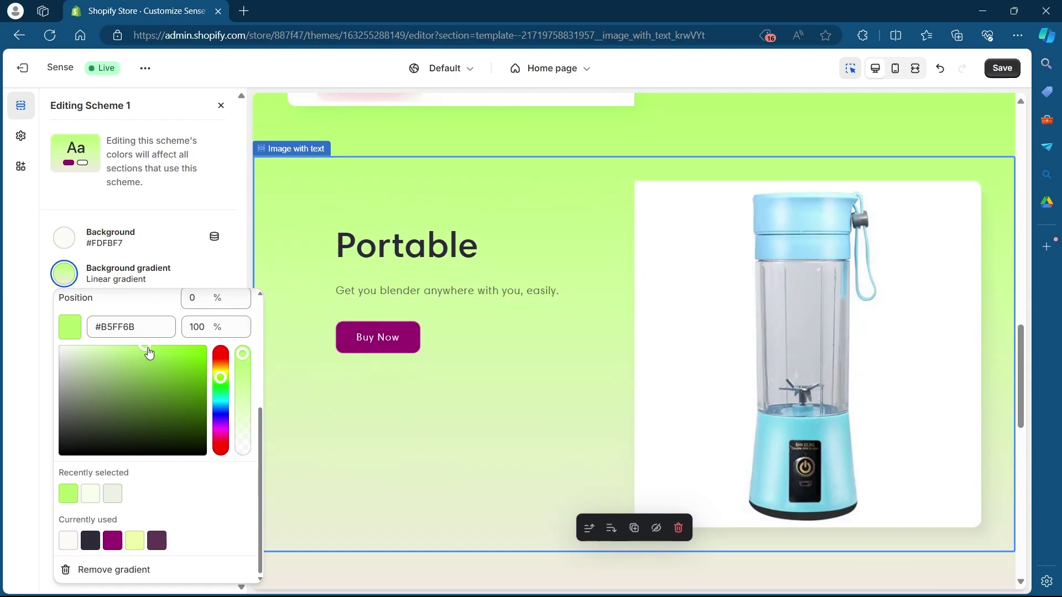
pyautogui.click(189, 358)
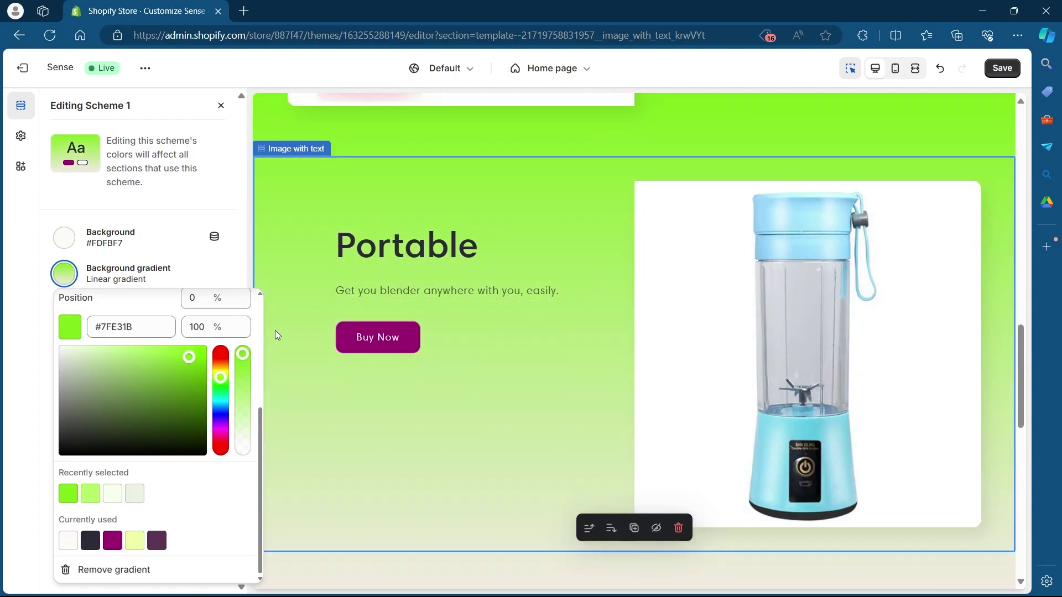
pyautogui.scroll(4, 225, 380)
pyautogui.moveTo(224, 380)
pyautogui.mouseDown()
pyautogui.moveTo(219, 579)
pyautogui.moveTo(220, 371)
pyautogui.mouseUp()
pyautogui.scroll(-3, 220, 498)
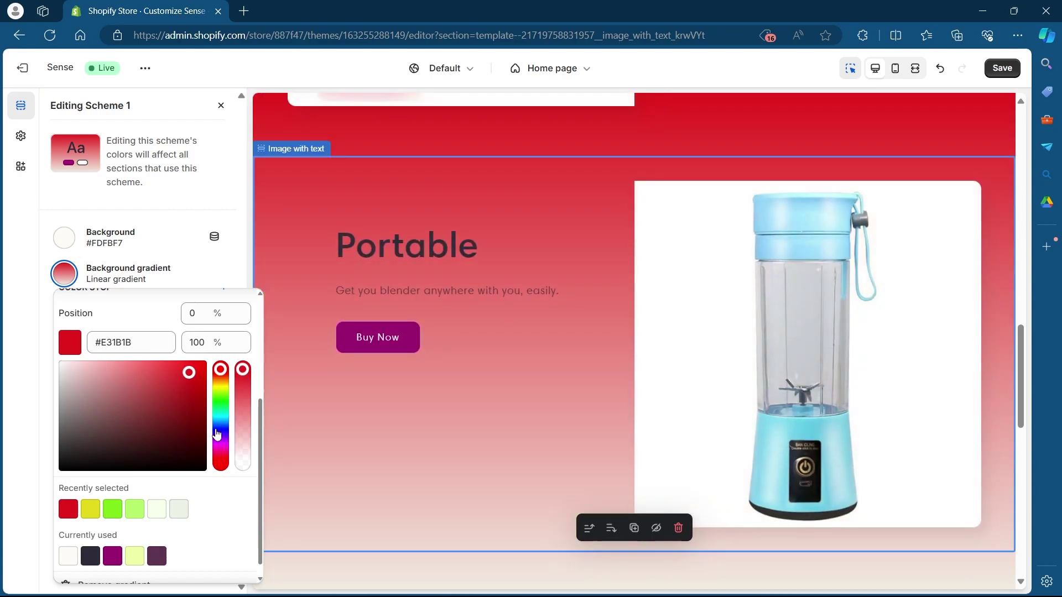
# - Set the gradient stop to blue #1B49E3 at 70% opacity
pyautogui.click(220, 433)
pyautogui.scroll(3, 220, 433)
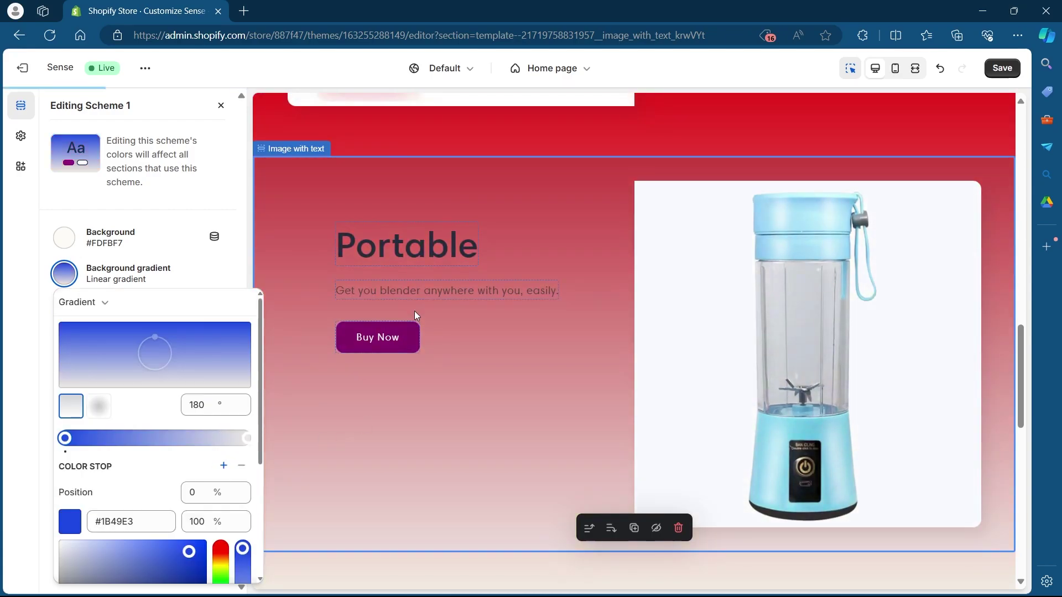
pyautogui.scroll(-6, 414, 310)
pyautogui.scroll(6, 848, 329)
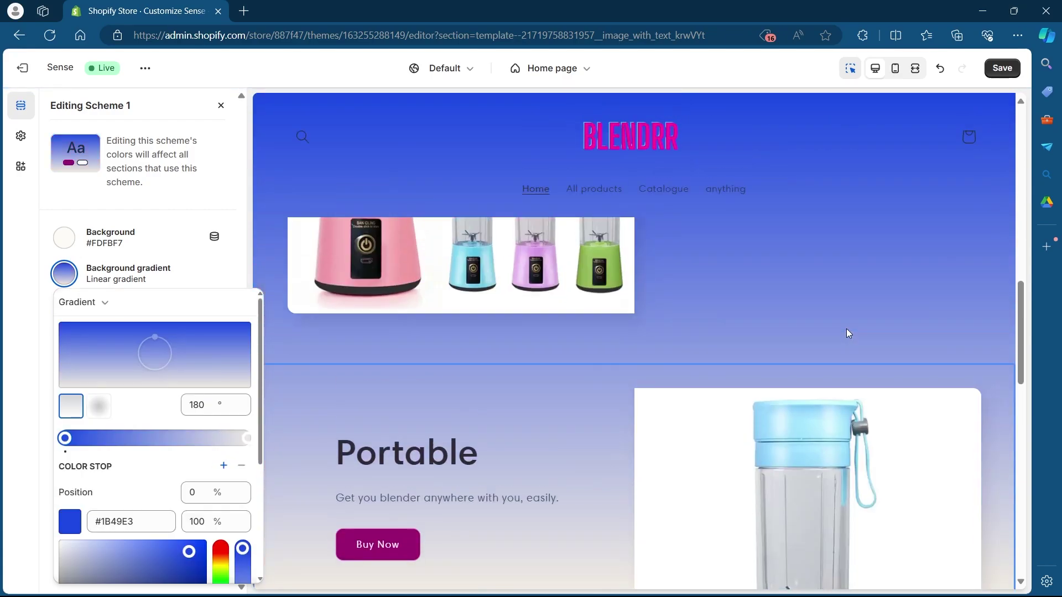
pyautogui.scroll(-10, 845, 326)
pyautogui.scroll(15, 702, 369)
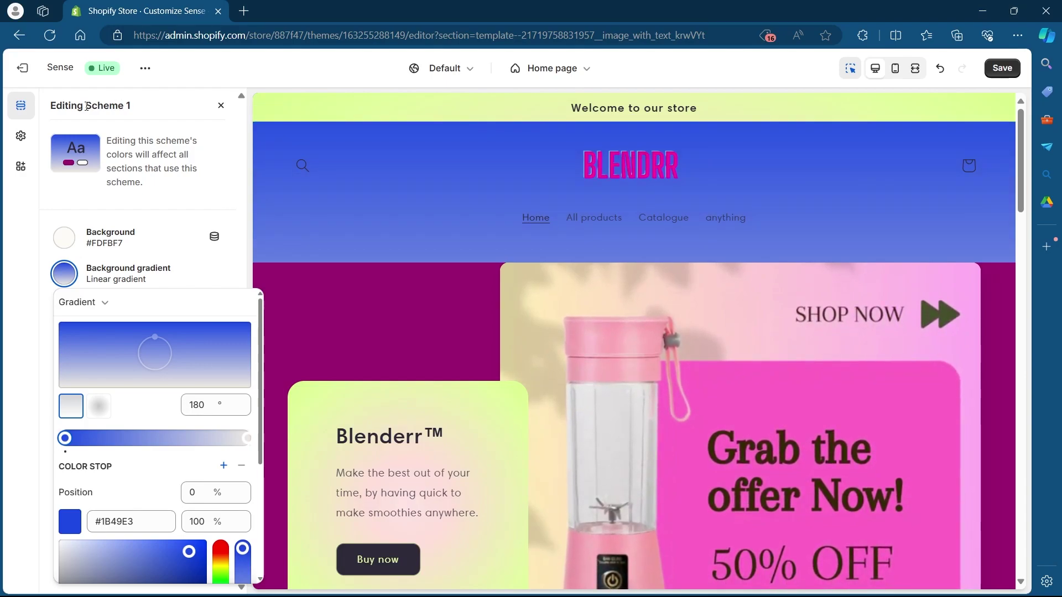
pyautogui.scroll(-6, 322, 274)
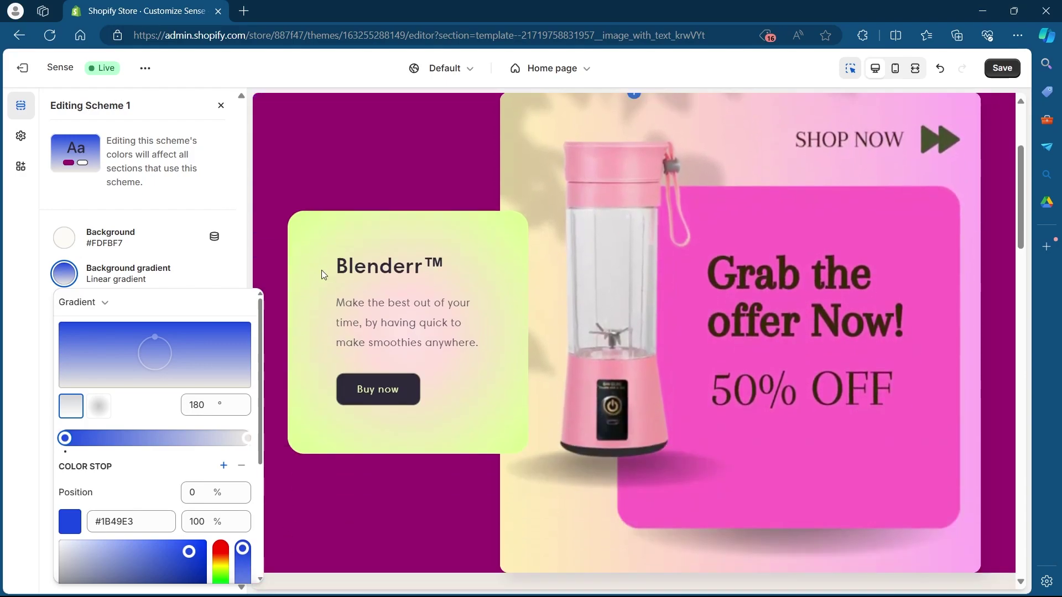
pyautogui.scroll(-3, 240, 370)
pyautogui.moveTo(240, 370); pyautogui.dragTo(241, 383)
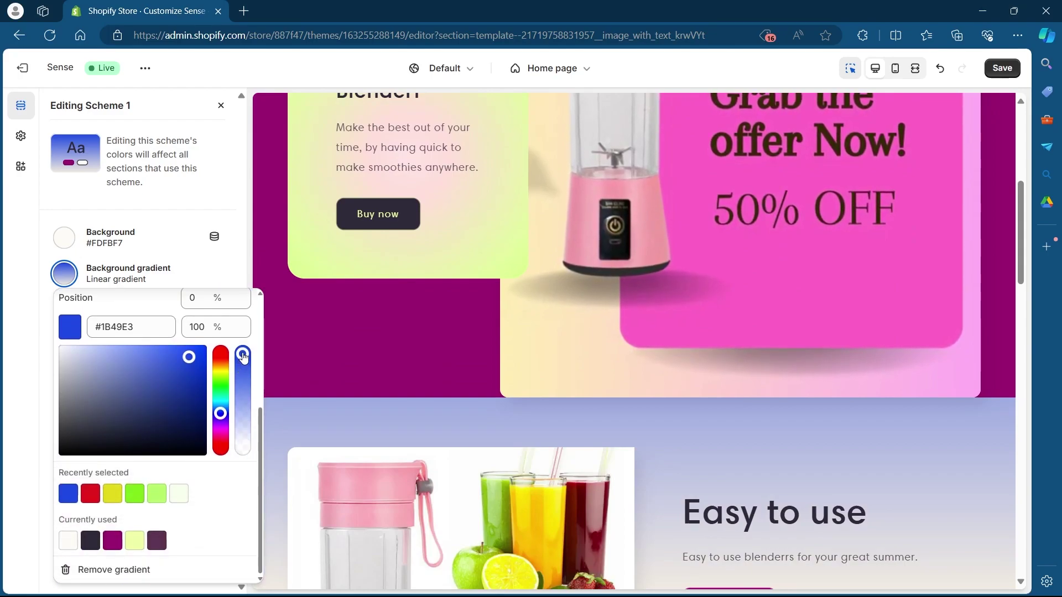
pyautogui.scroll(3, 239, 470)
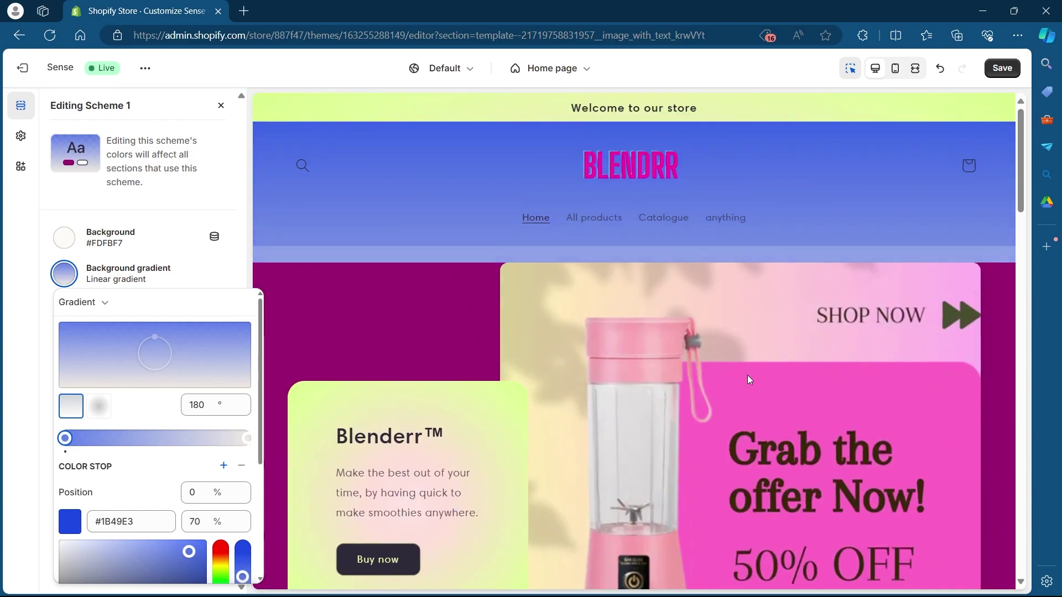
pyautogui.scroll(-15, 748, 375)
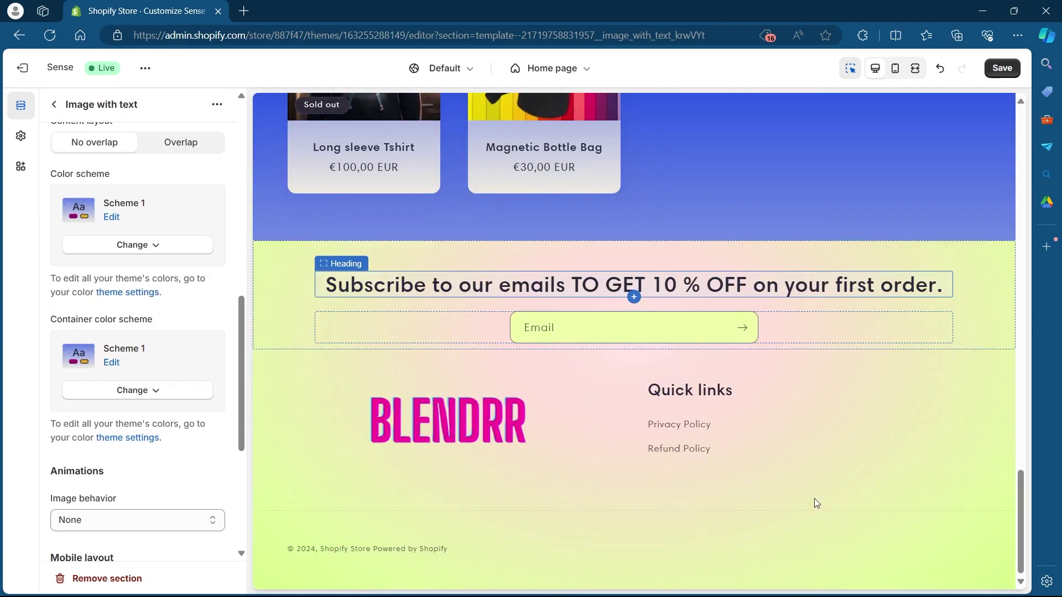
# - Switch the footer to Scheme 5, making it deep purple, and edit Scheme 5
pyautogui.click(828, 452)
pyautogui.click(578, 487)
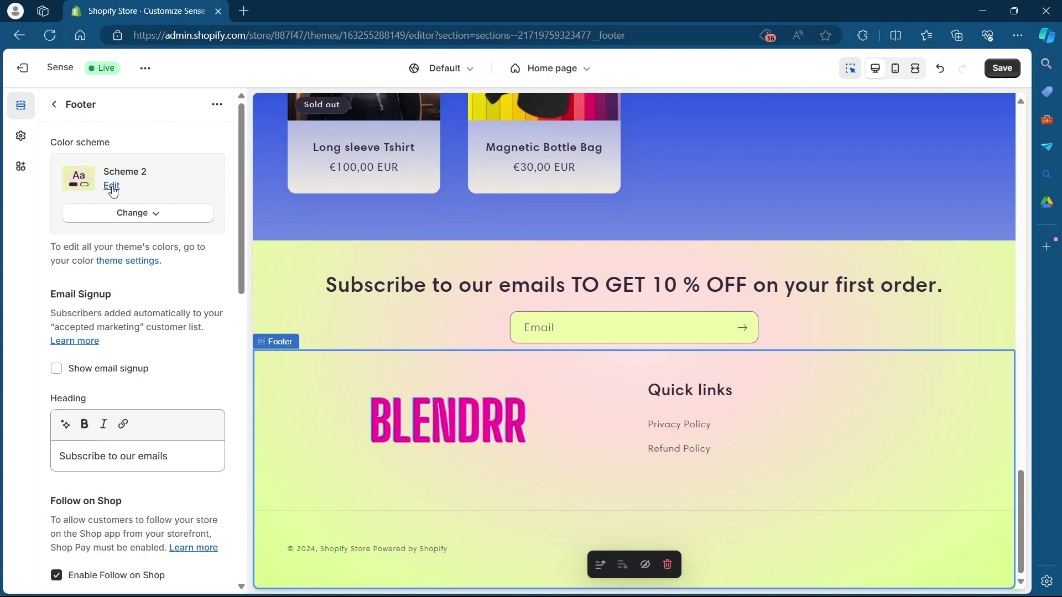
pyautogui.click(142, 219)
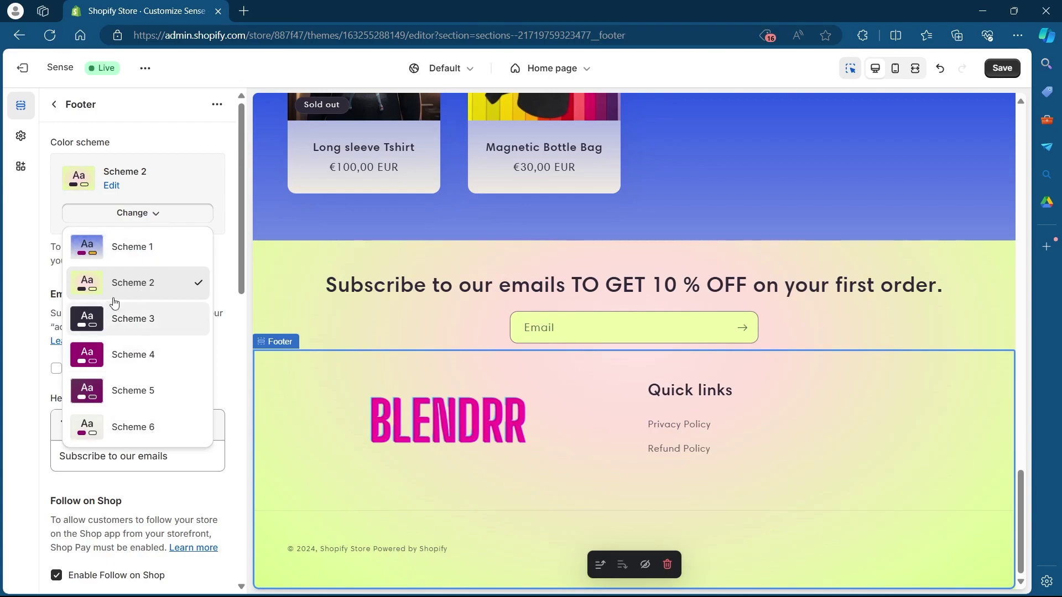
pyautogui.click(127, 391)
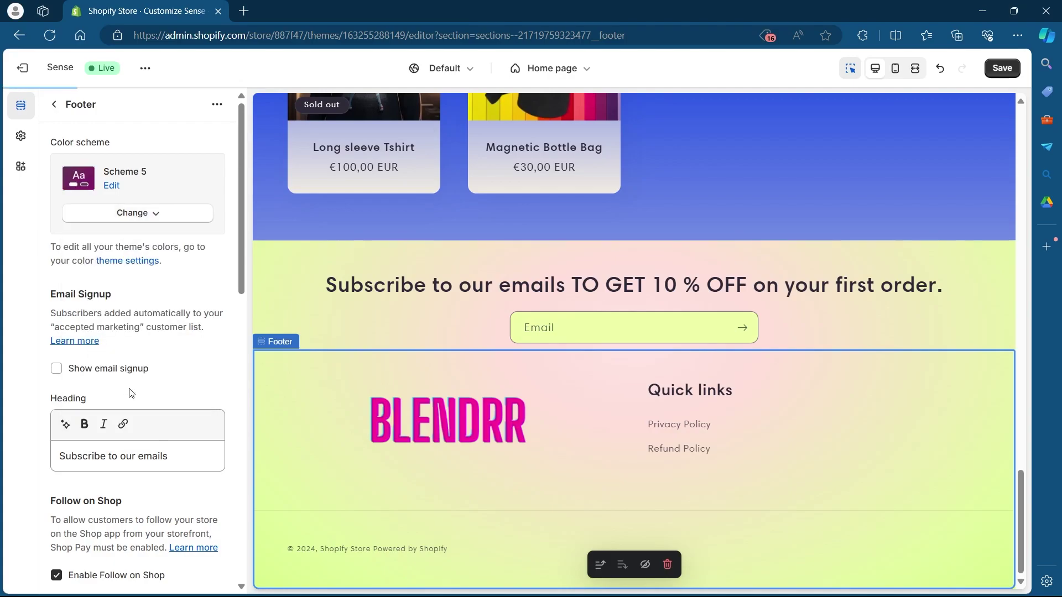
pyautogui.click(113, 185)
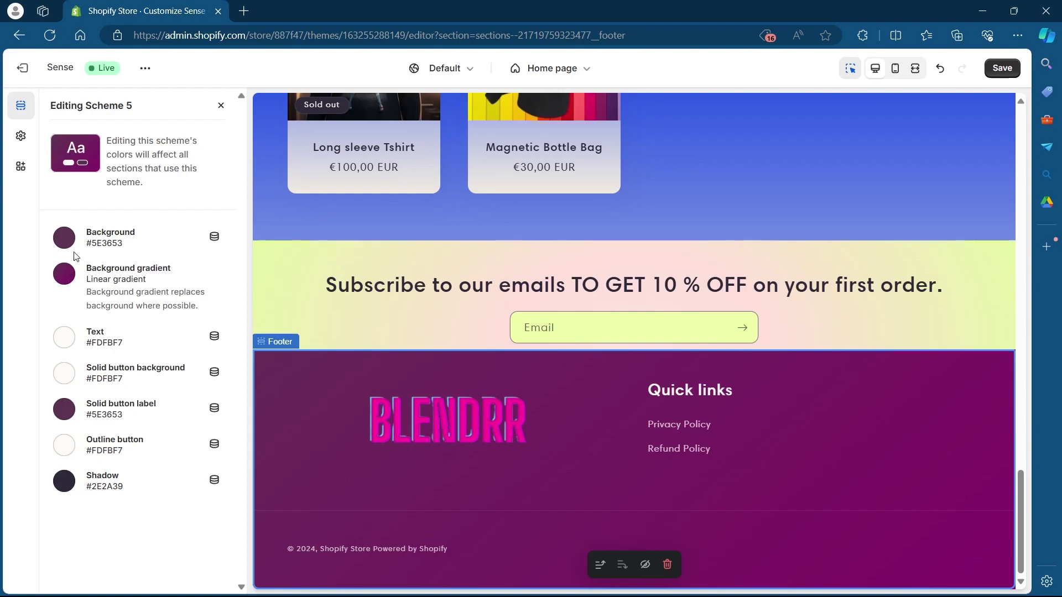
# - Change Scheme 5's background gradient stop to green #10866F and close the scheme editor
pyautogui.click(68, 275)
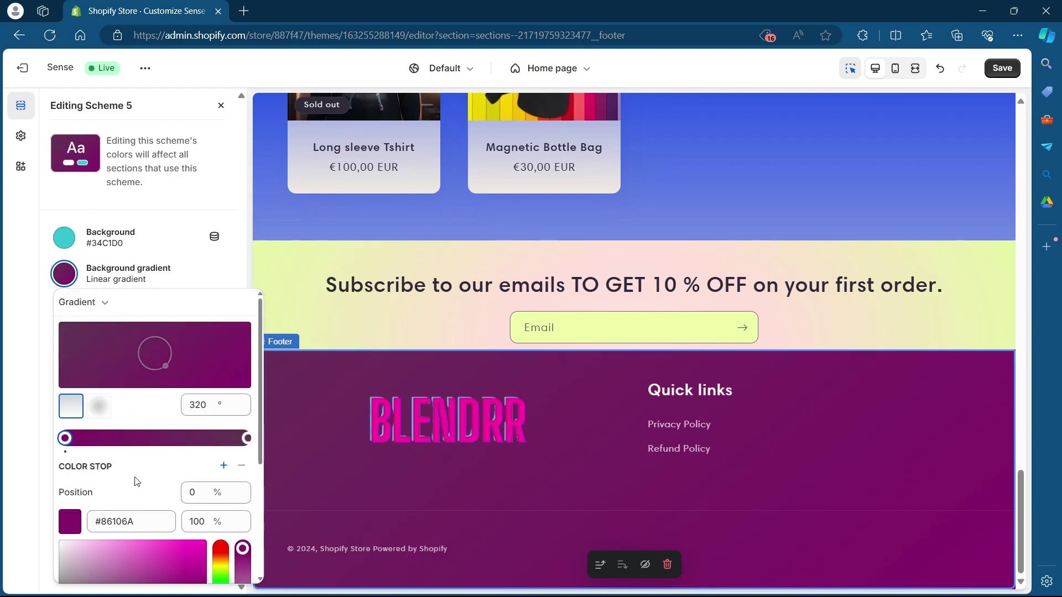
pyautogui.scroll(-3, 136, 481)
pyautogui.scroll(3, 137, 481)
pyautogui.scroll(-2, 200, 476)
pyautogui.scroll(-1, 200, 476)
pyautogui.click(220, 453)
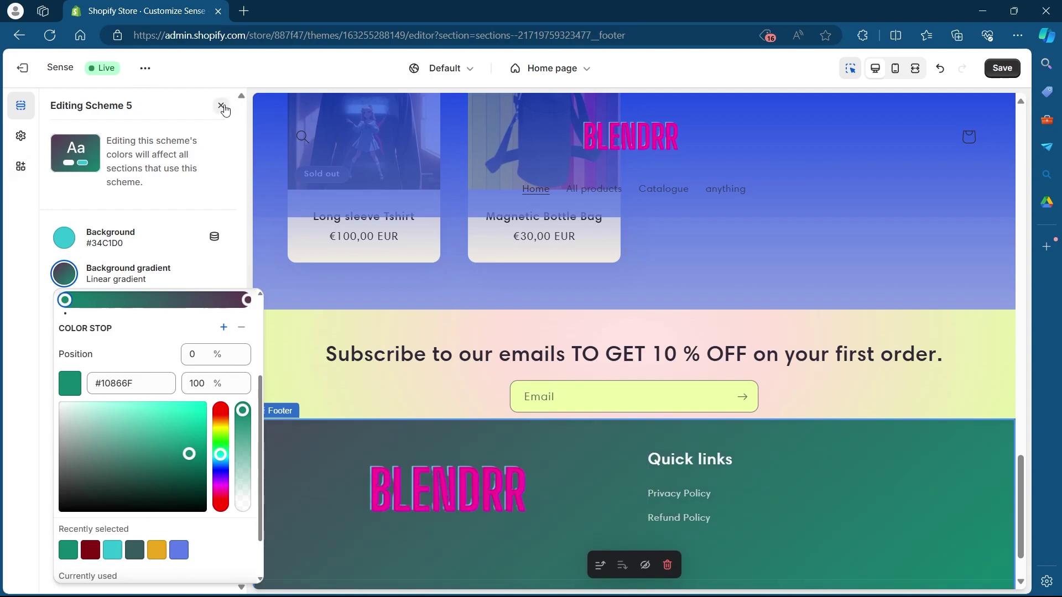
pyautogui.press('Escape')
pyautogui.scroll(4, 455, 253)
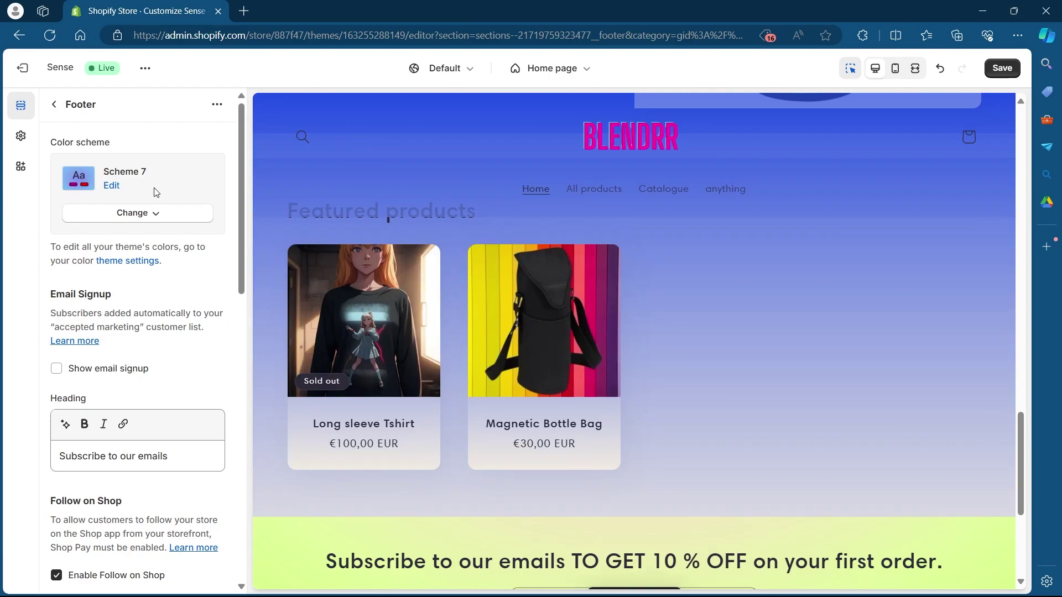
# - Select the Featured collection section and edit its Scheme 1 colours
pyautogui.scroll(-3, 779, 462)
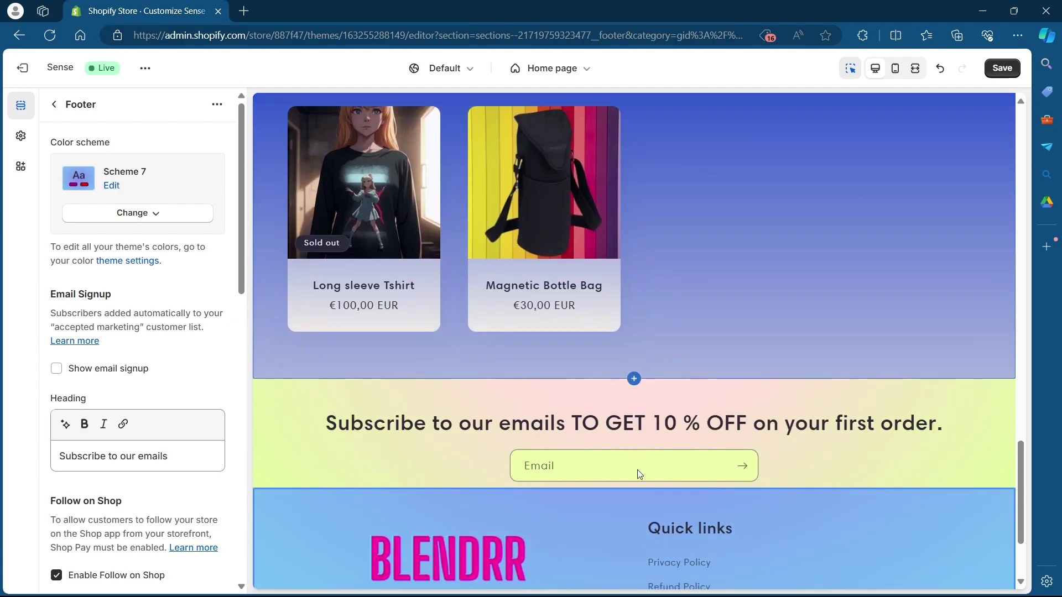
pyautogui.scroll(6, 780, 463)
pyautogui.click(737, 444)
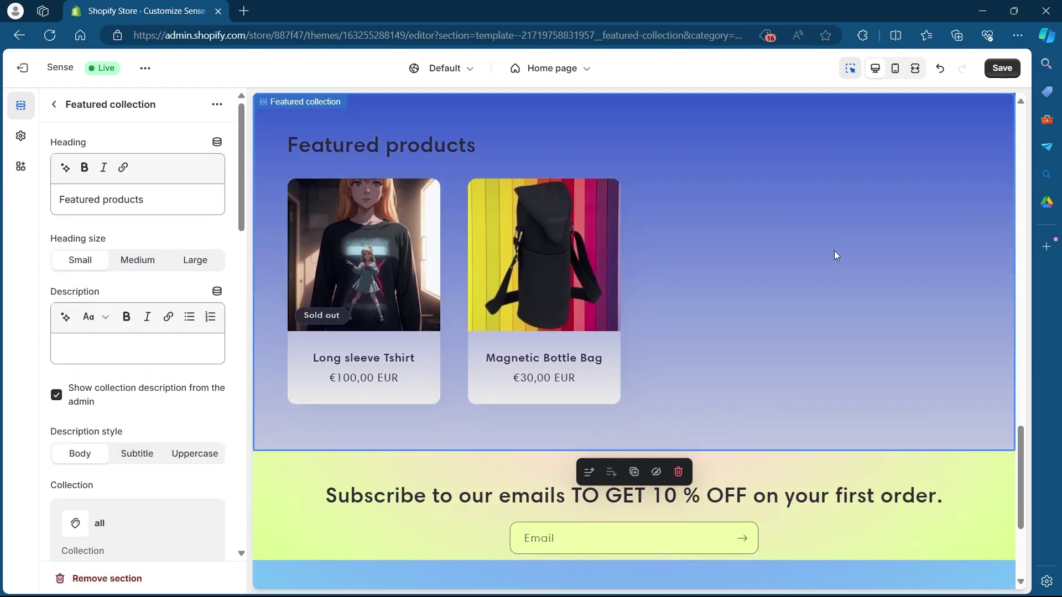
pyautogui.scroll(-10, 130, 310)
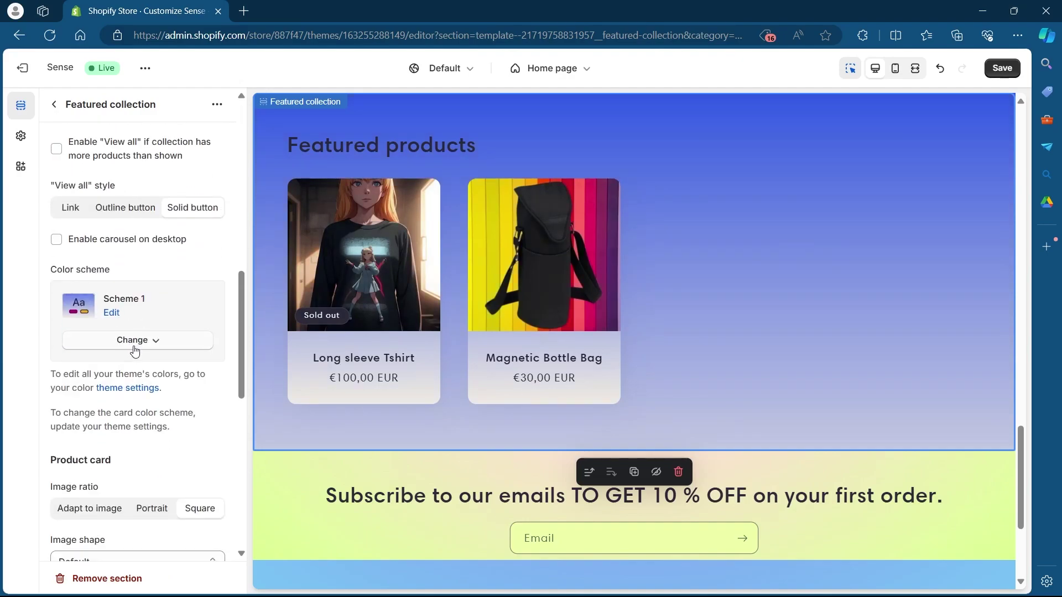
pyautogui.click(112, 313)
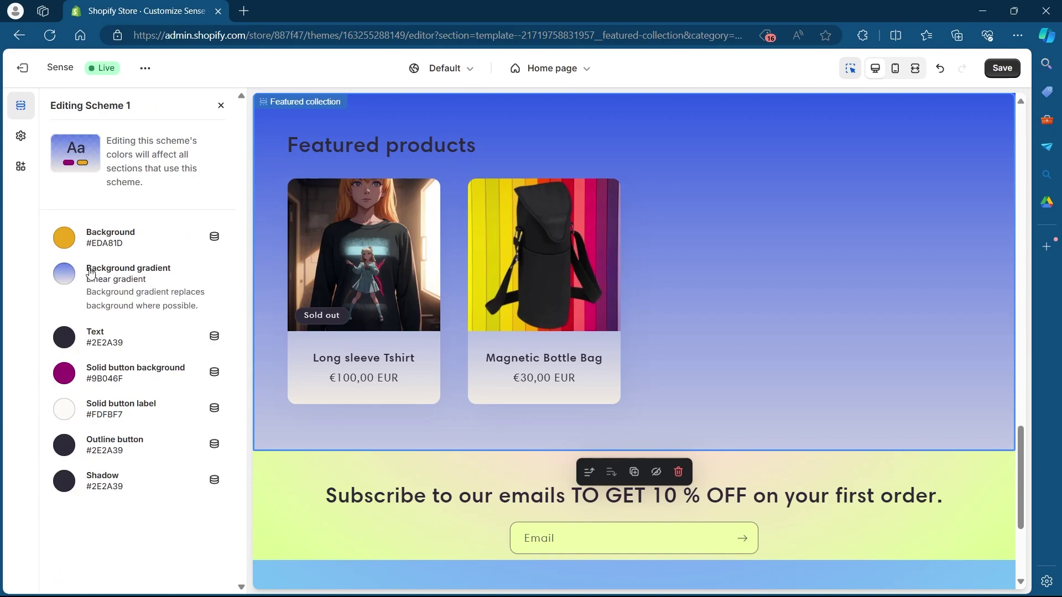
# - Remove Scheme 1's background gradient, leaving its solid #EDA81D yellow background
pyautogui.click(66, 274)
pyautogui.scroll(-4, 118, 414)
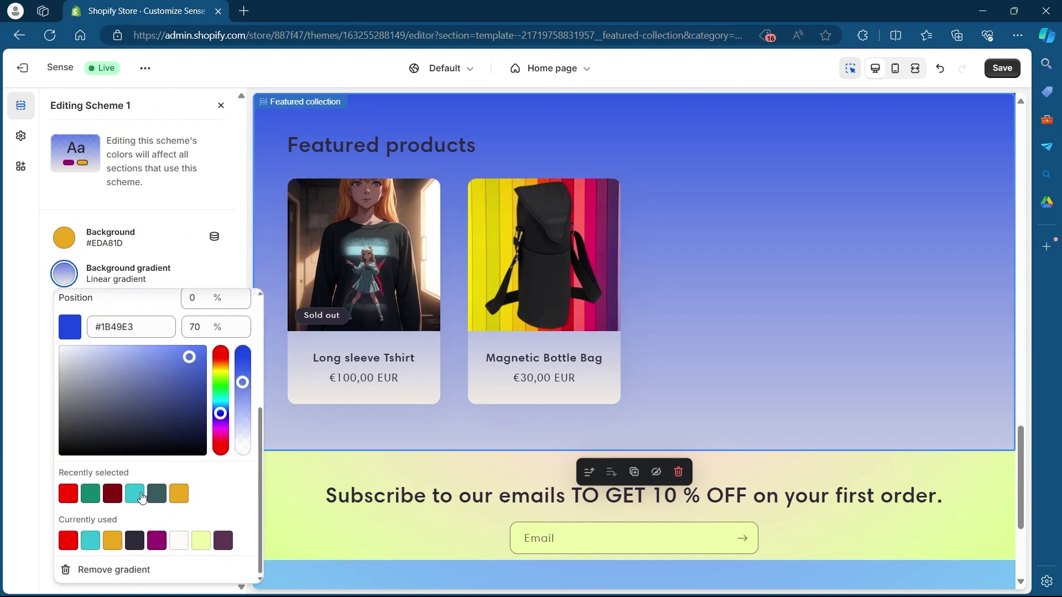
pyautogui.click(90, 572)
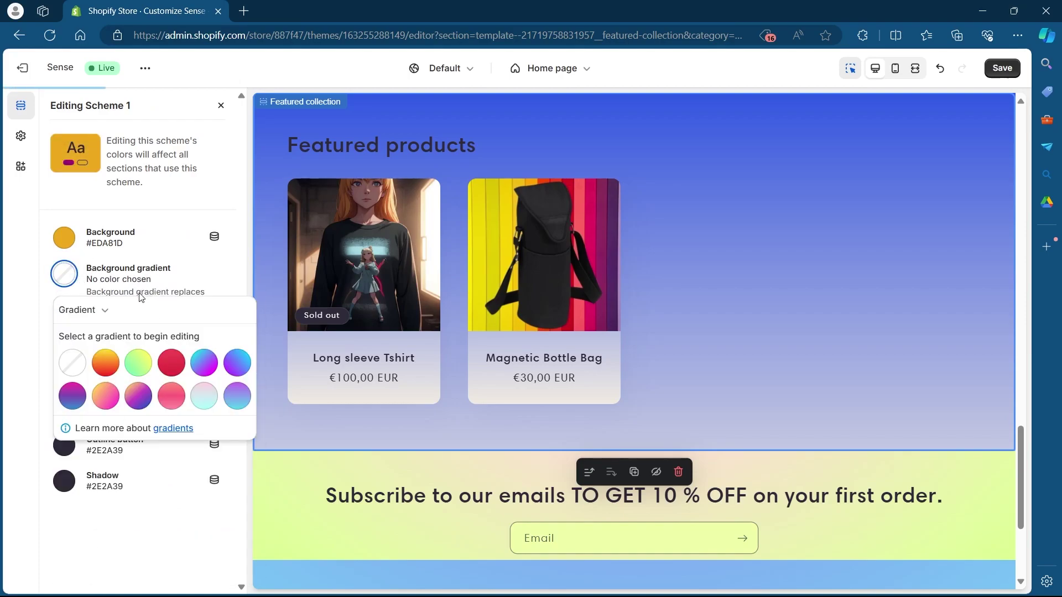
pyautogui.scroll(4, 675, 256)
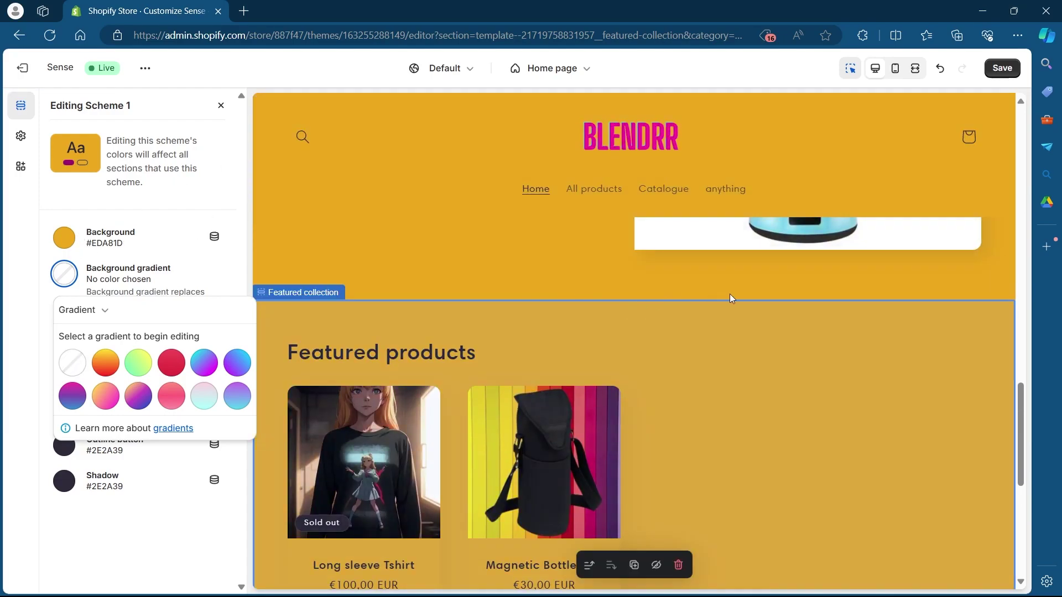
pyautogui.scroll(10, 732, 287)
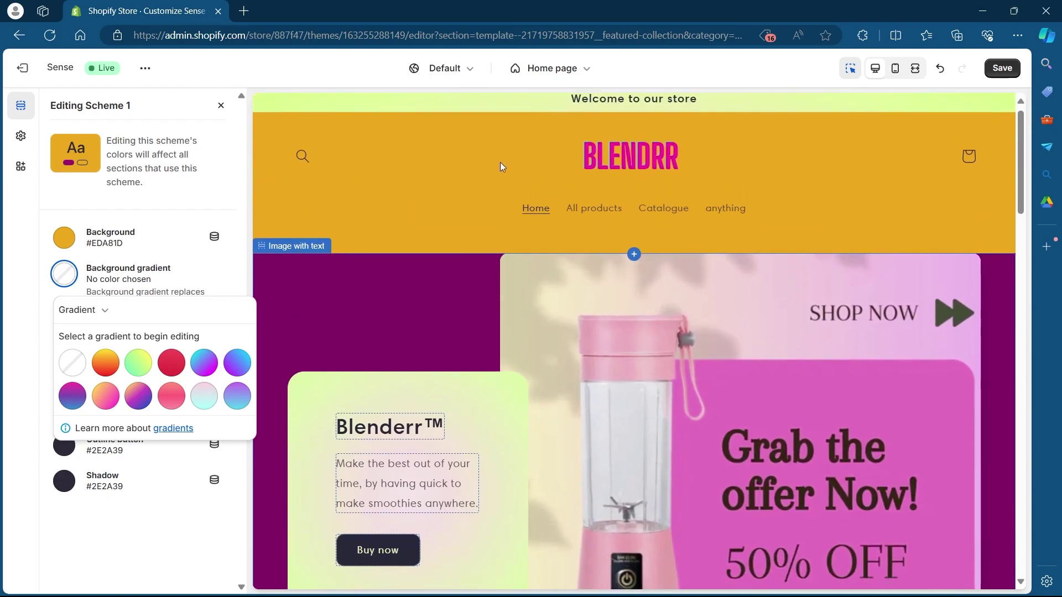
pyautogui.scroll(-5, 500, 165)
# - Change Scheme 1's background colour from yellow to bright green #1DED24
pyautogui.click(76, 233)
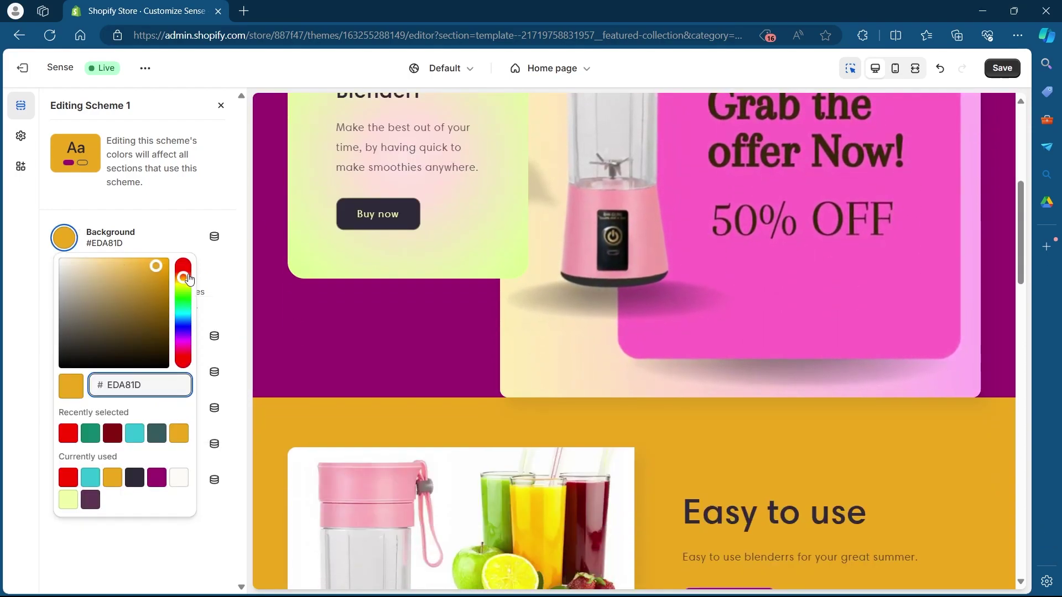
pyautogui.moveTo(185, 281)
pyautogui.mouseDown()
pyautogui.moveTo(184, 334)
pyautogui.moveTo(183, 298)
pyautogui.mouseUp()
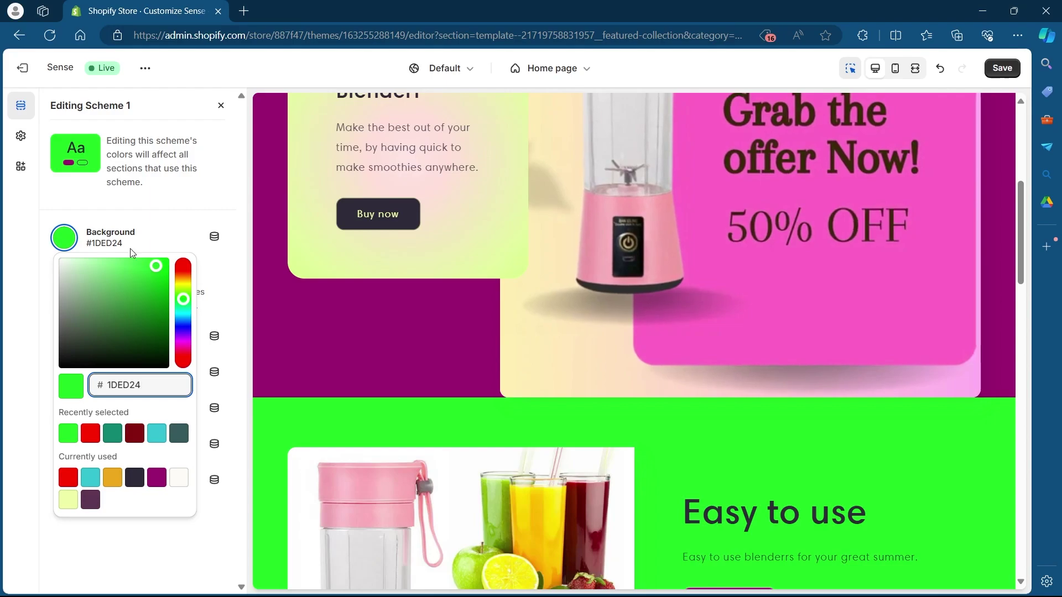
pyautogui.click(116, 350)
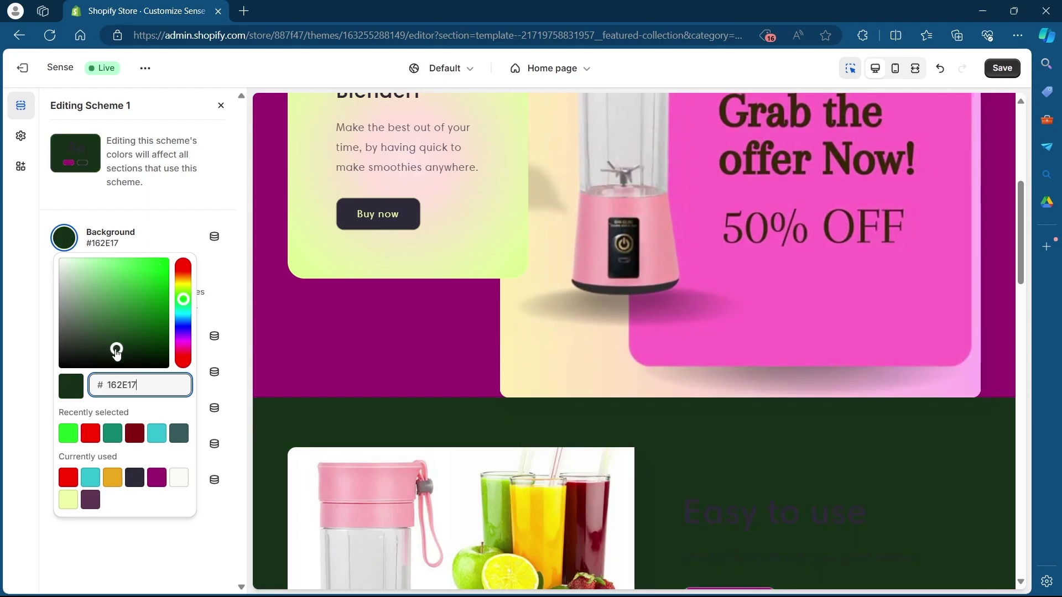
pyautogui.click(658, 240)
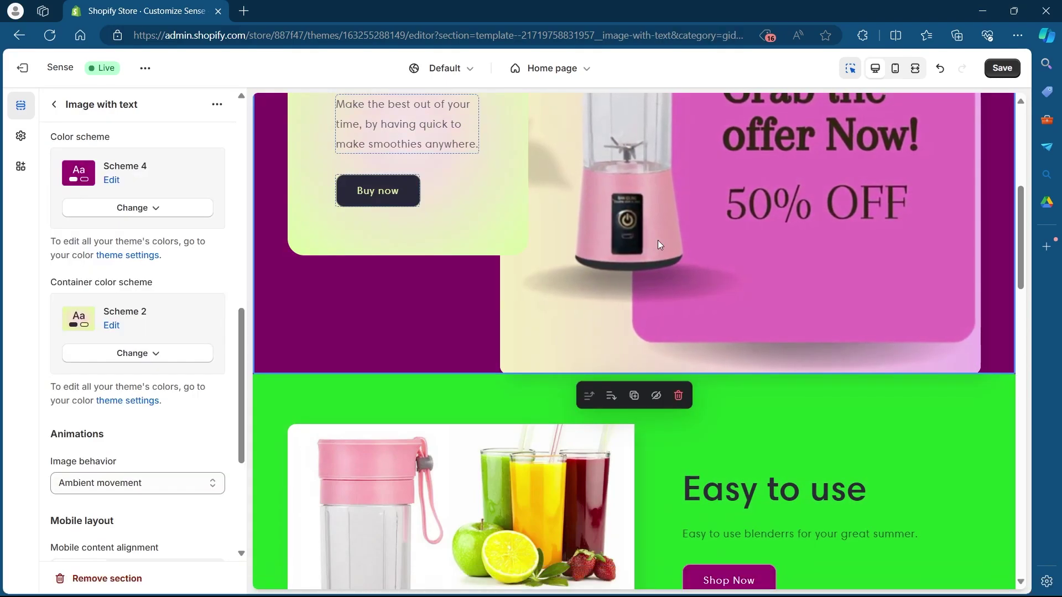
pyautogui.scroll(-10, 705, 350)
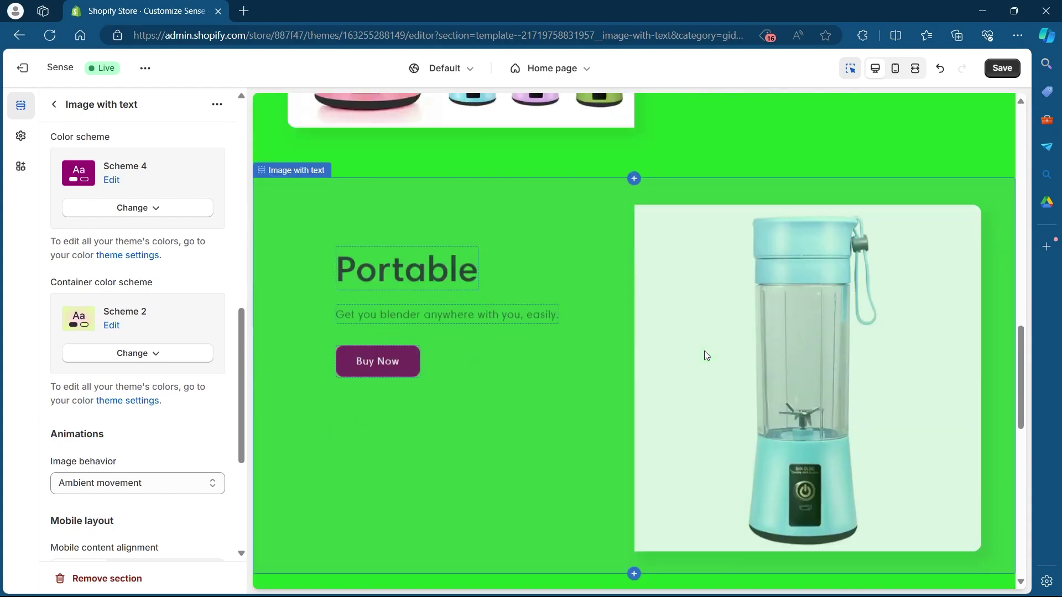
pyautogui.scroll(-10, 702, 349)
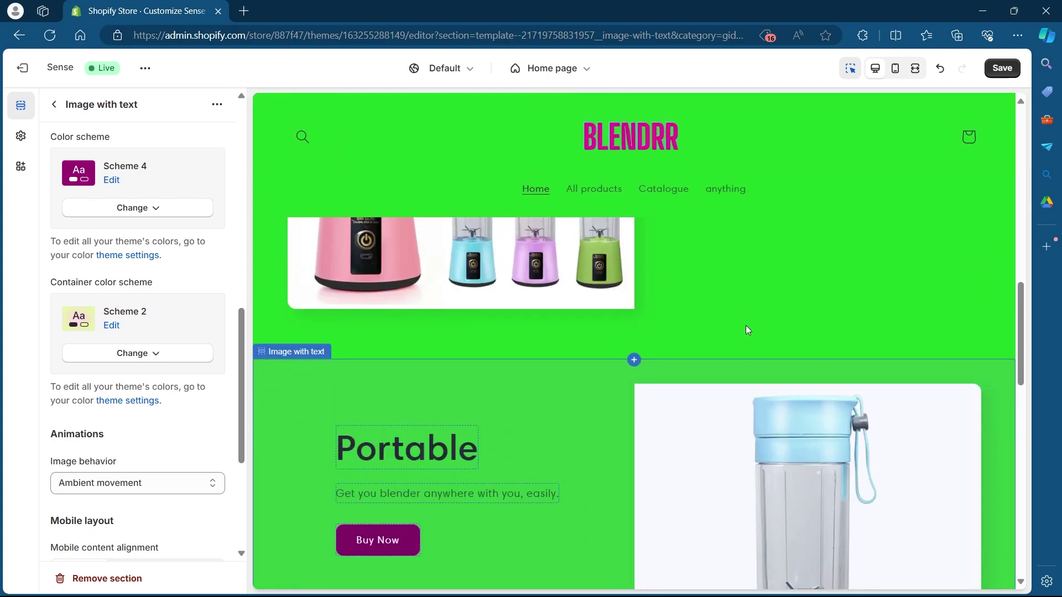